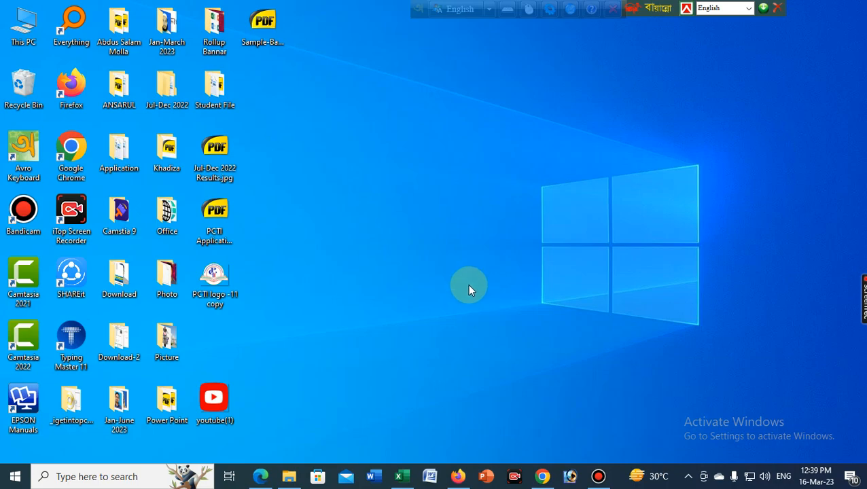
Refresh the desktop and switch to the sales report workbook in Excel.
{"action": "right_click", "coordinate": [420, 220]}
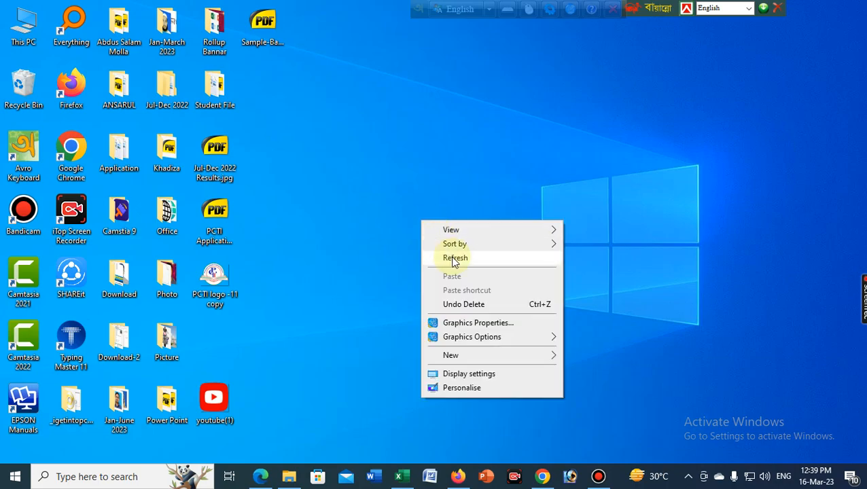
{"action": "left_click", "coordinate": [454, 259]}
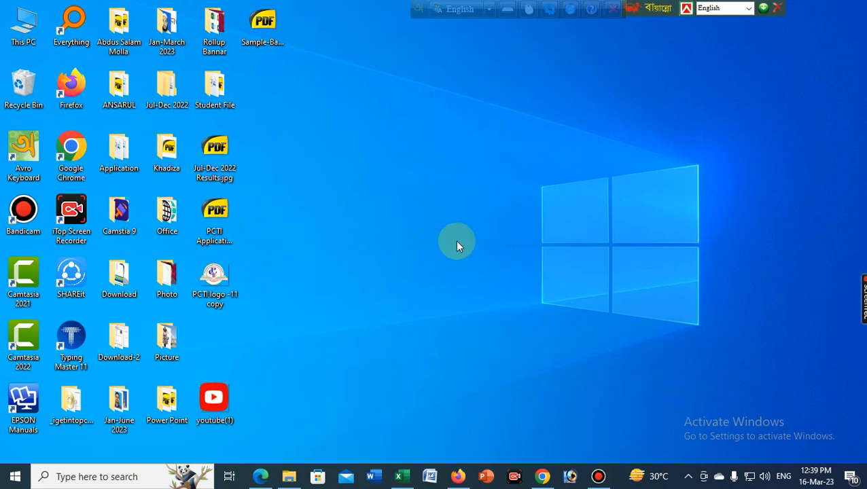
{"action": "right_click", "coordinate": [453, 234]}
{"action": "left_click", "coordinate": [507, 273]}
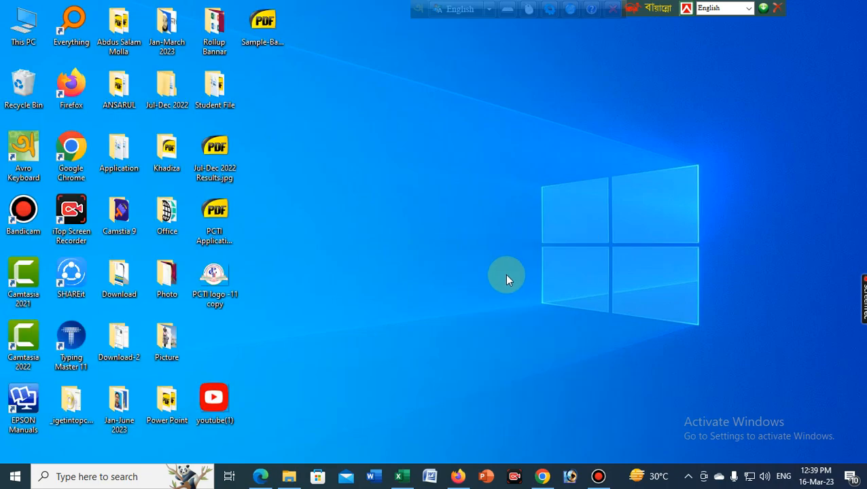
{"action": "right_click", "coordinate": [351, 218]}
{"action": "left_click", "coordinate": [372, 252]}
{"action": "left_click", "coordinate": [399, 476]}
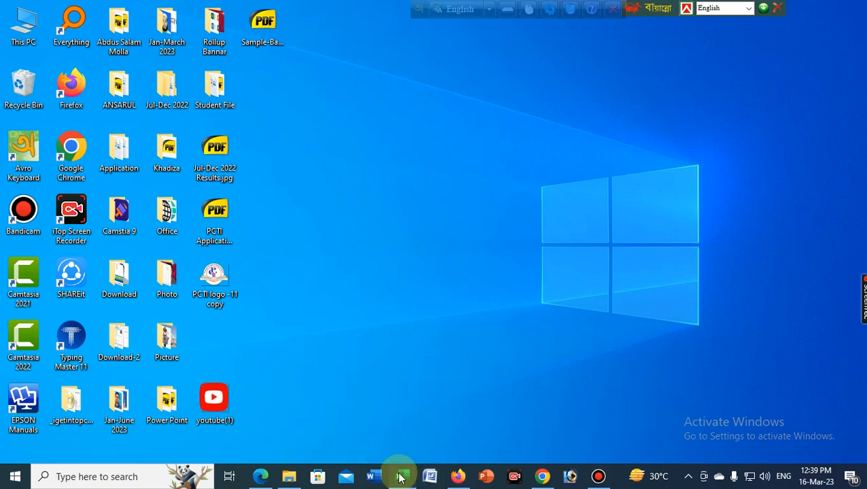
Examine the Zonal Sales Report heading and the first product row's sales figures across the zones Rangpur to Jamalpur.
{"action": "left_click", "coordinate": [325, 246]}
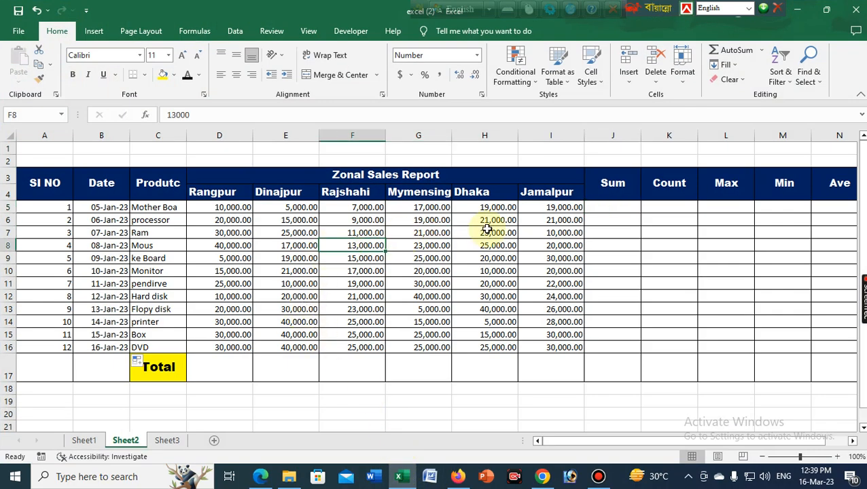
{"action": "left_click", "coordinate": [228, 208]}
{"action": "left_click", "coordinate": [469, 210]}
{"action": "left_click", "coordinate": [258, 176]}
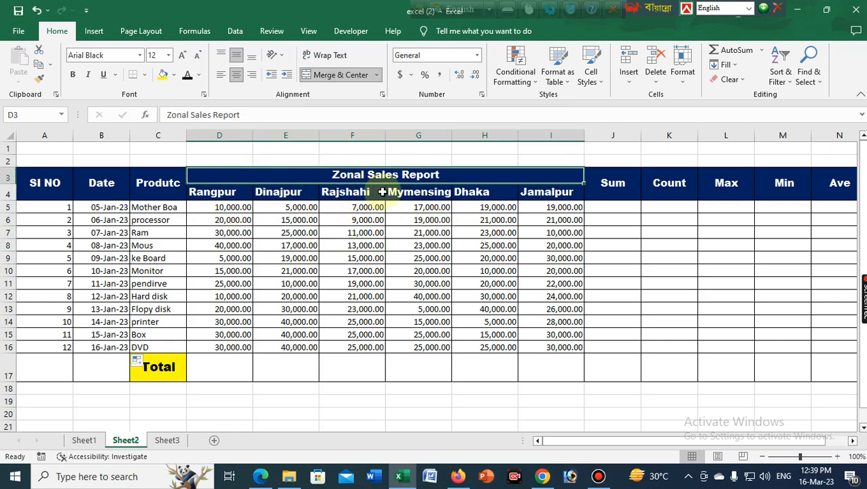
{"action": "left_click", "coordinate": [394, 243]}
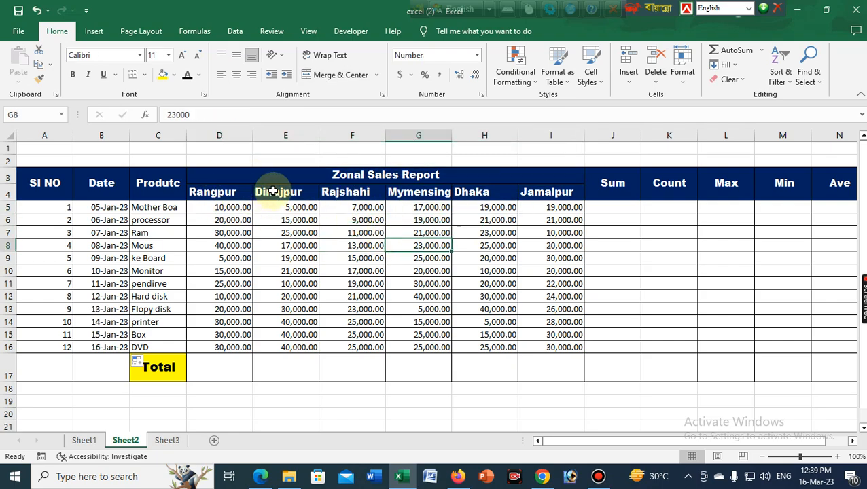
{"action": "left_click", "coordinate": [418, 272]}
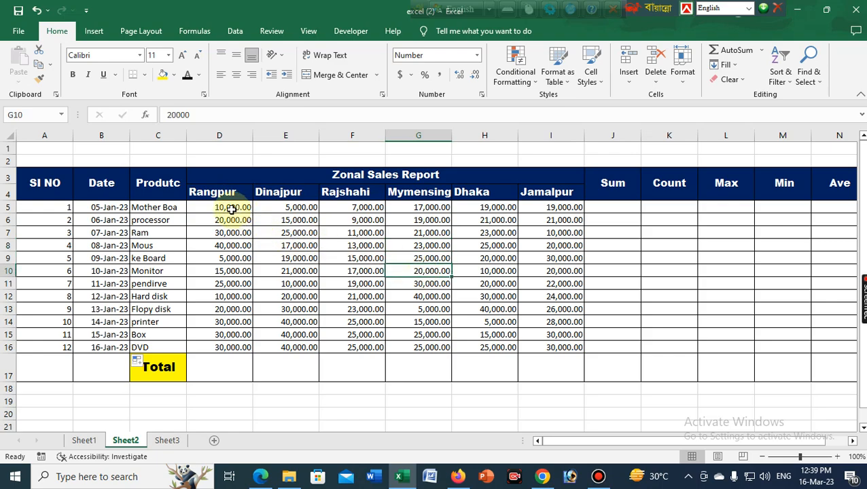
{"action": "left_click", "coordinate": [8, 208]}
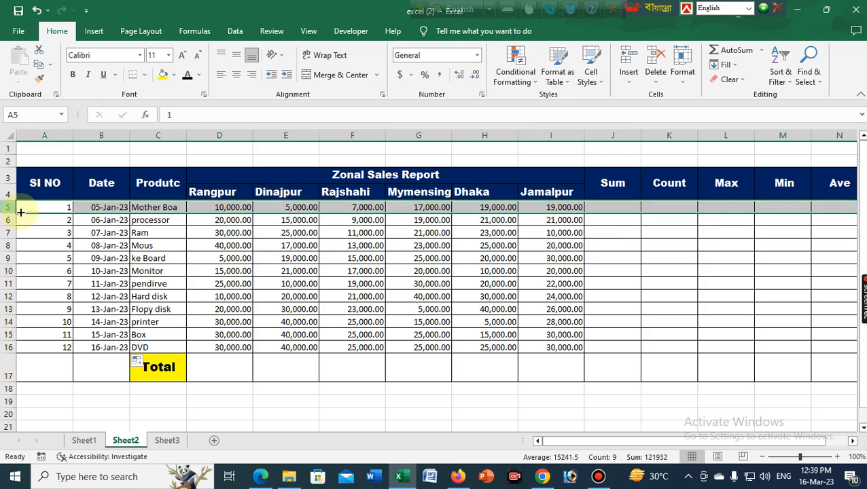
{"action": "left_click", "coordinate": [359, 219]}
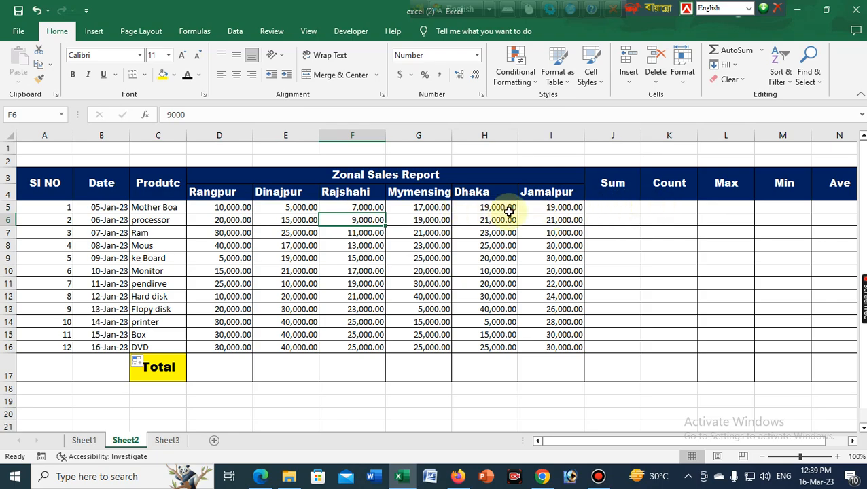
{"action": "left_click", "coordinate": [203, 209]}
{"action": "left_click_drag", "start_coordinate": [203, 209], "coordinate": [554, 208]}
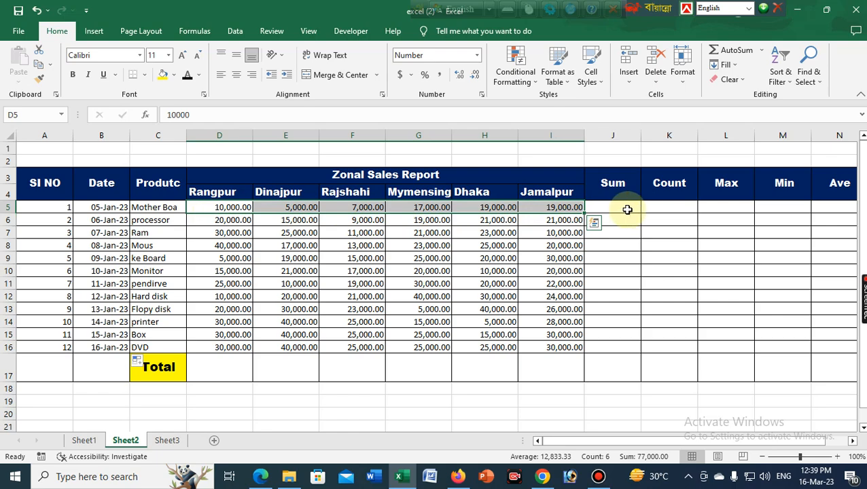
Look over the Sum, Count, Max, Min and Ave columns beside the zone figures.
{"action": "left_click", "coordinate": [625, 209]}
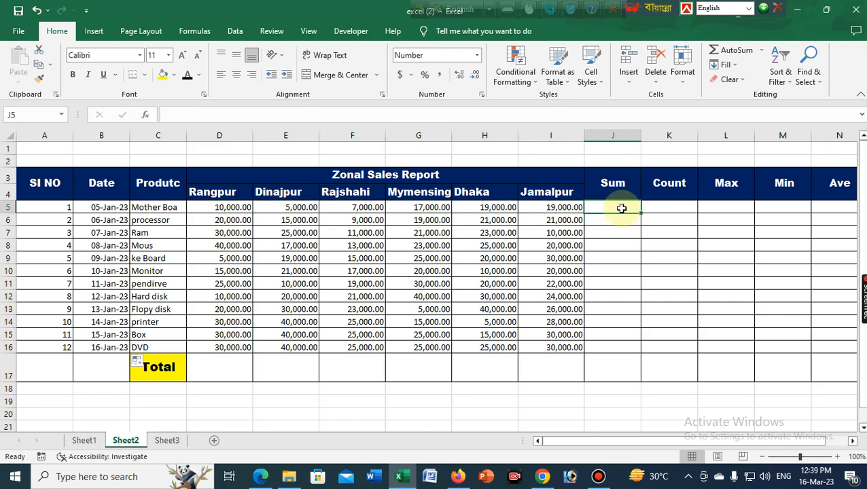
{"action": "left_click", "coordinate": [662, 208]}
{"action": "left_click", "coordinate": [720, 208]}
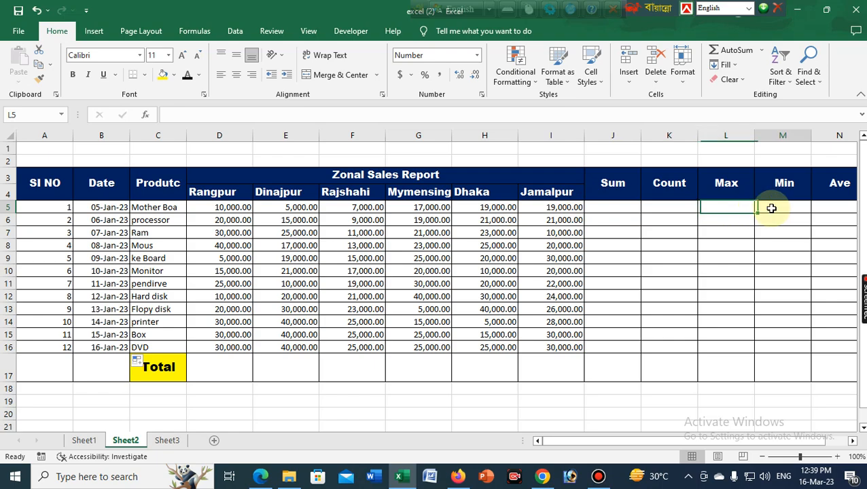
{"action": "left_click", "coordinate": [771, 209]}
{"action": "left_click", "coordinate": [815, 208]}
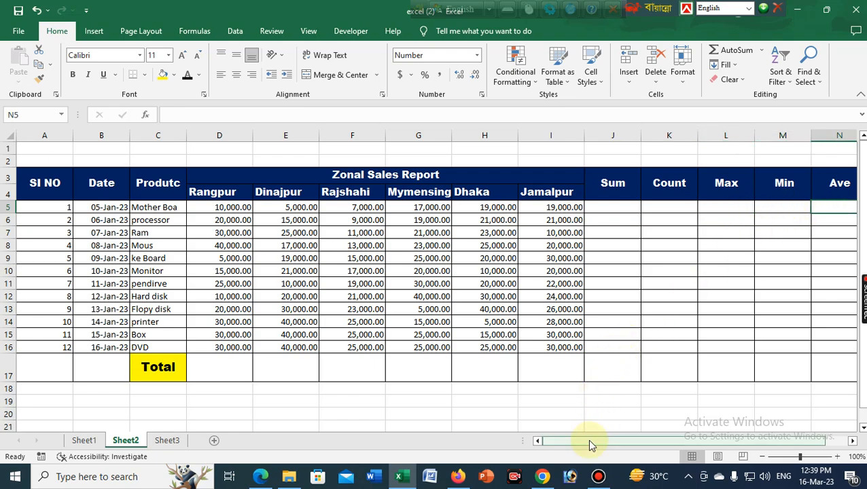
{"action": "left_click_drag", "start_coordinate": [587, 440], "coordinate": [619, 442]}
{"action": "left_click", "coordinate": [561, 218]}
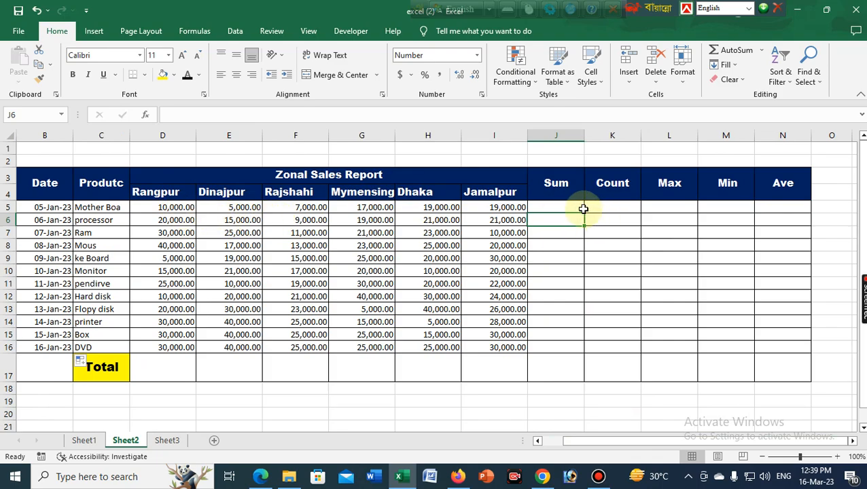
Compare the first product's zone sales in D5:I5 with each summary column to see which range the calculations need.
{"action": "left_click", "coordinate": [558, 184]}
{"action": "left_click_drag", "start_coordinate": [167, 207], "coordinate": [482, 212]}
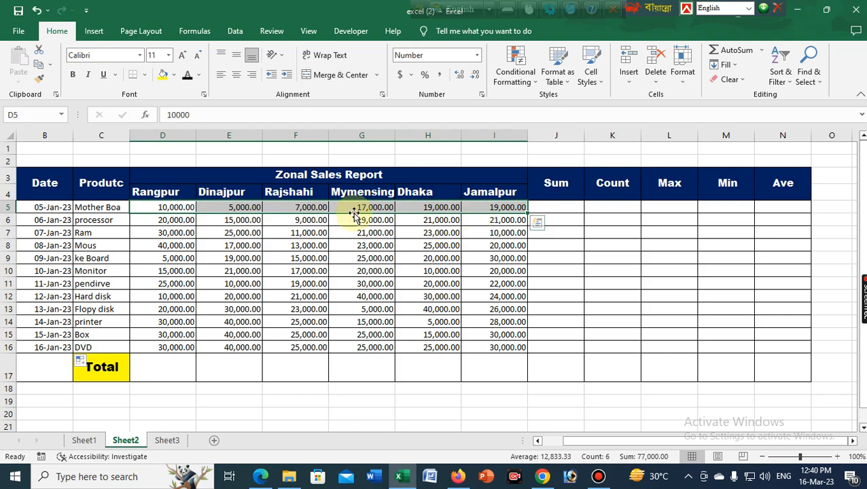
{"action": "left_click", "coordinate": [614, 207]}
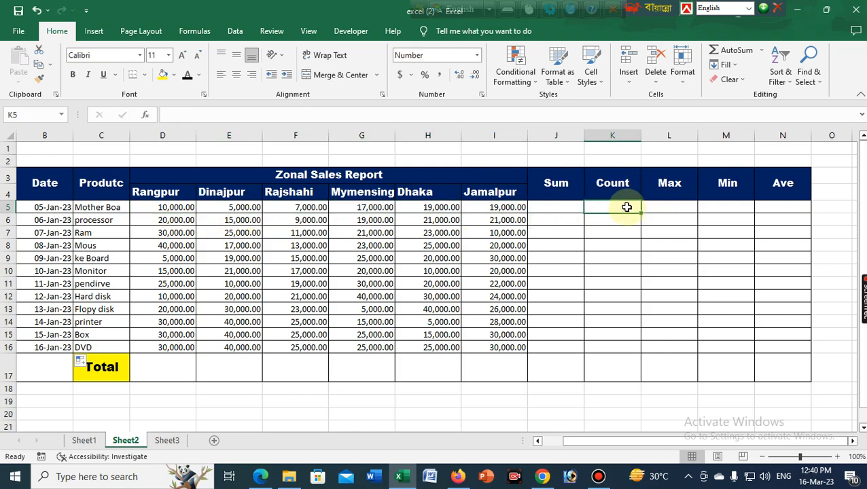
{"action": "left_click", "coordinate": [667, 208]}
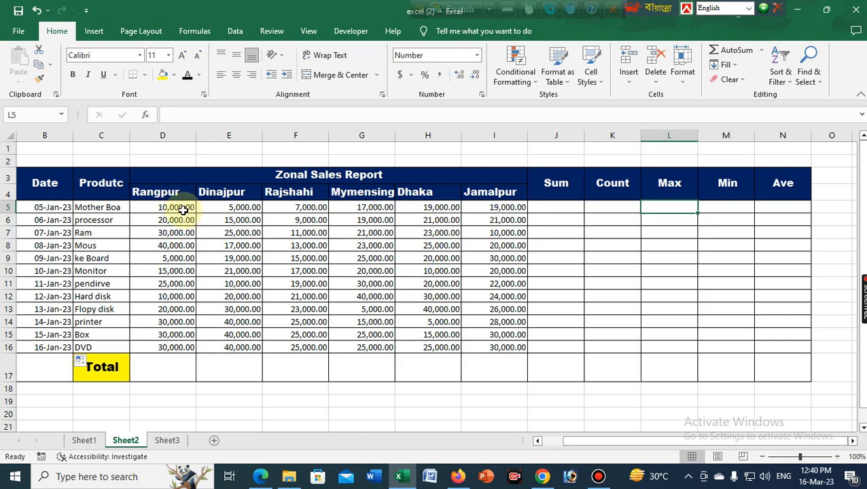
{"action": "left_click_drag", "start_coordinate": [182, 210], "coordinate": [535, 212]}
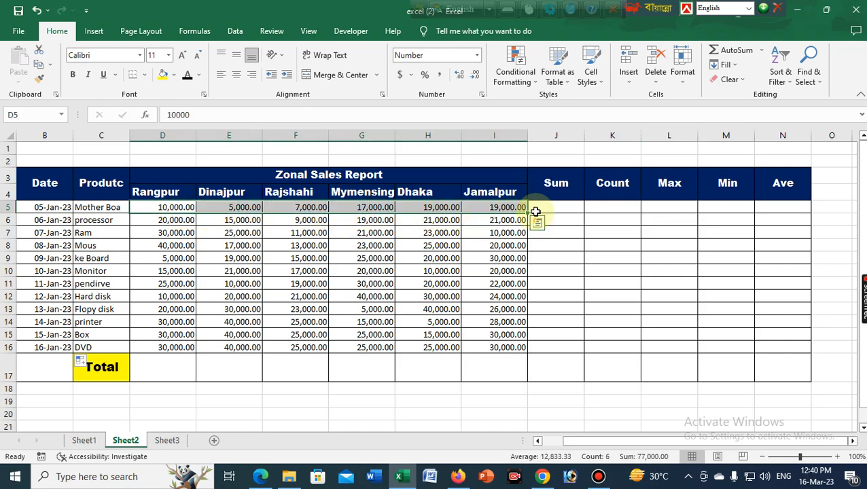
{"action": "left_click", "coordinate": [667, 210]}
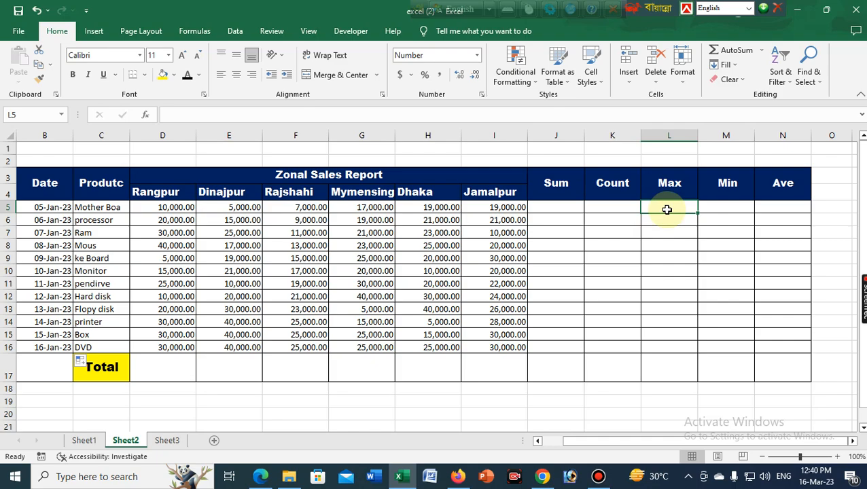
{"action": "left_click", "coordinate": [718, 209]}
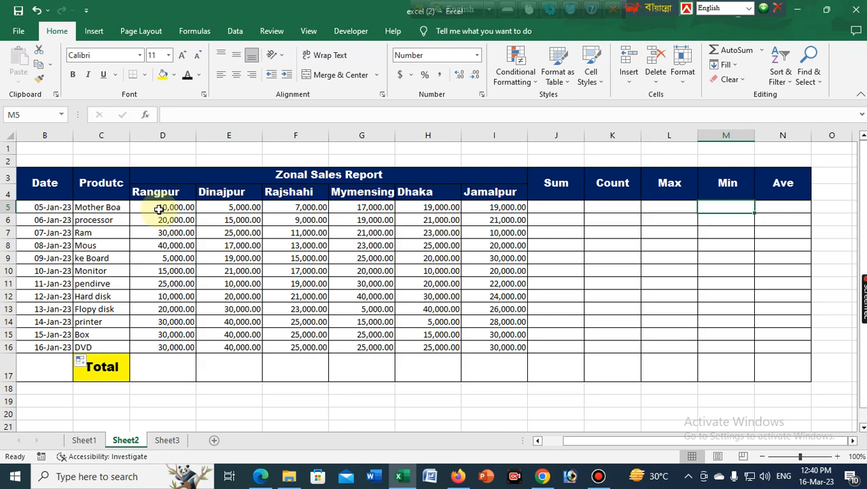
{"action": "left_click_drag", "start_coordinate": [158, 210], "coordinate": [500, 207]}
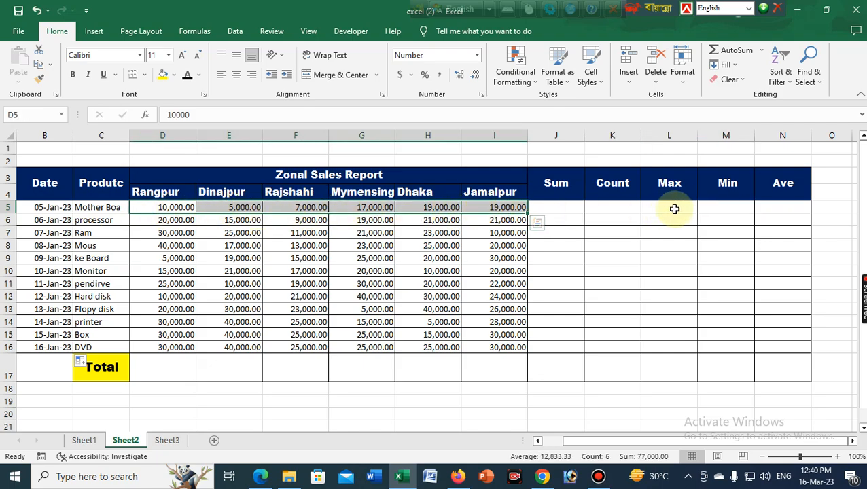
{"action": "left_click", "coordinate": [706, 209]}
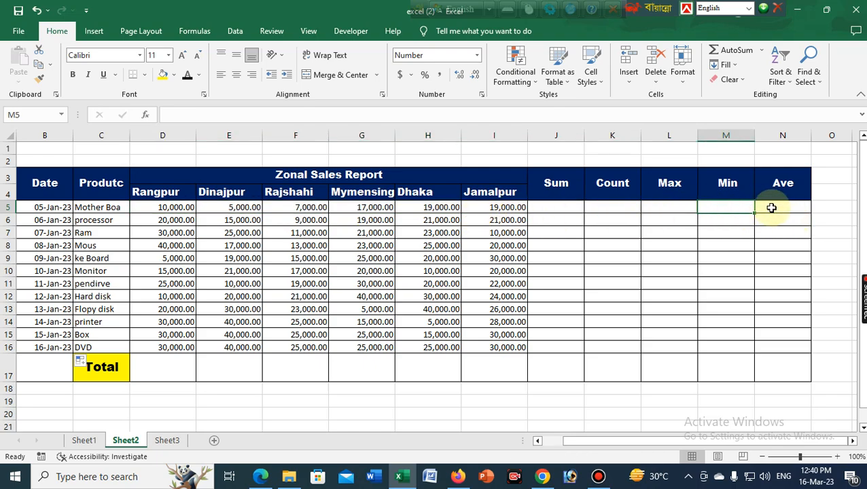
{"action": "left_click", "coordinate": [158, 209]}
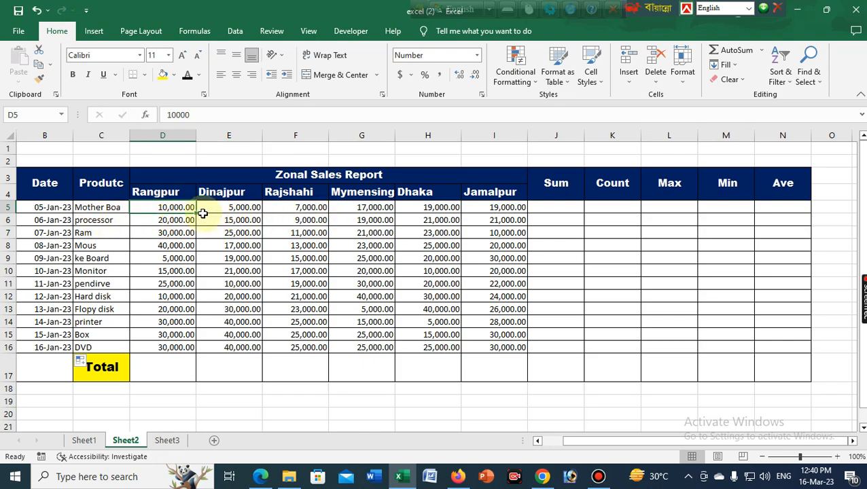
{"action": "left_click", "coordinate": [769, 208]}
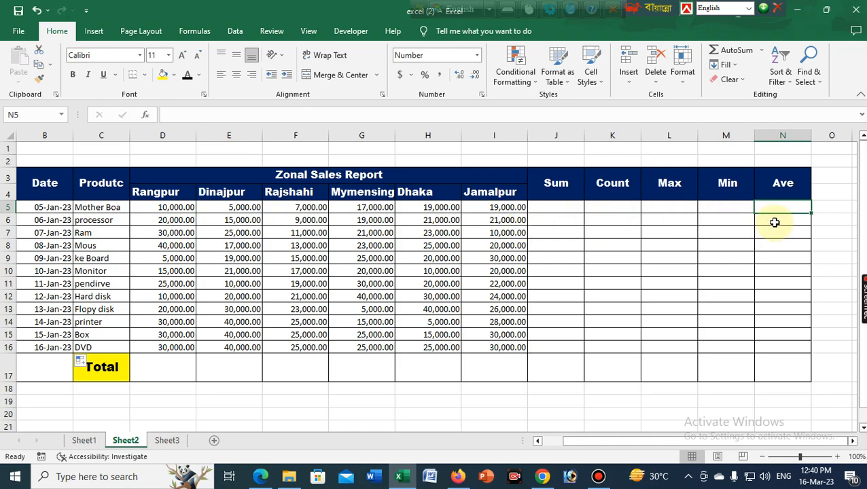
Enter the formula =SUM(D5:I5) in cell J5 to total the first product's zone sales.
{"action": "left_click", "coordinate": [554, 210]}
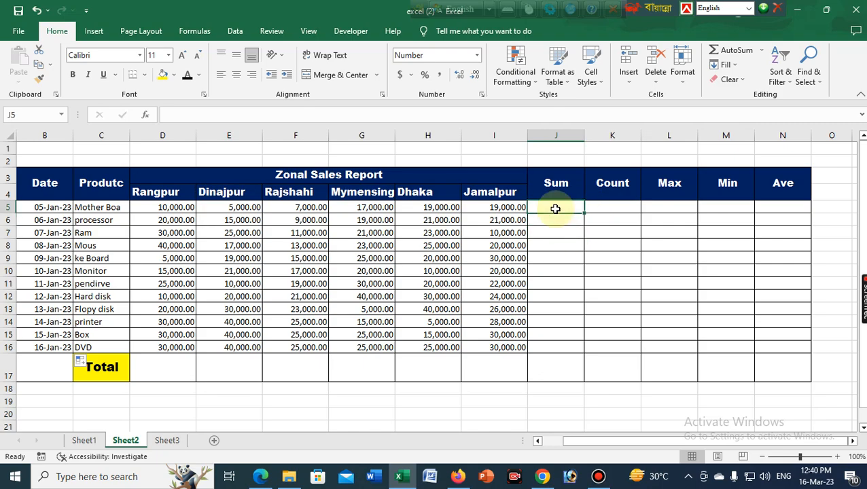
{"action": "type", "text": "="}
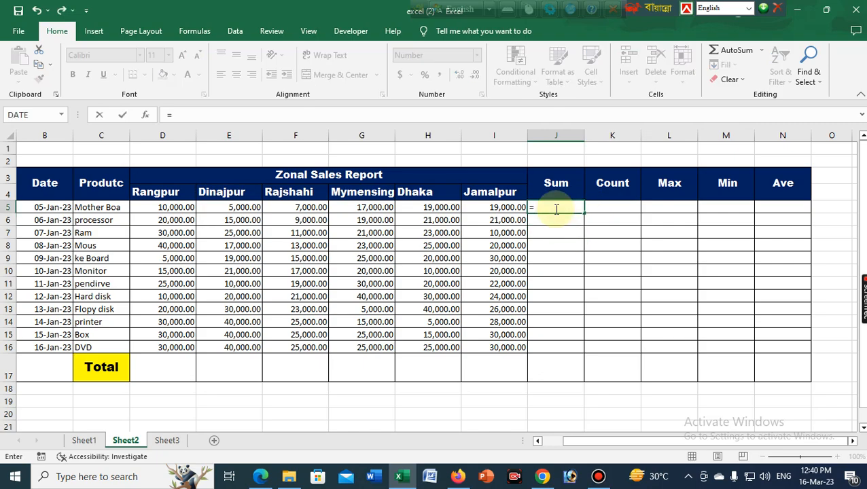
{"action": "type", "text": "su"}
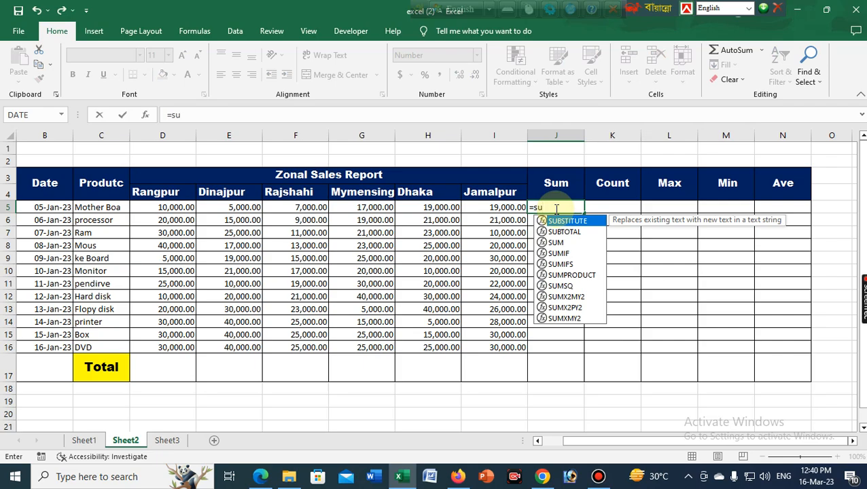
{"action": "key", "text": "BackSpace"}
{"action": "key", "text": "BackSpace"}
{"action": "type", "text": "sum("}
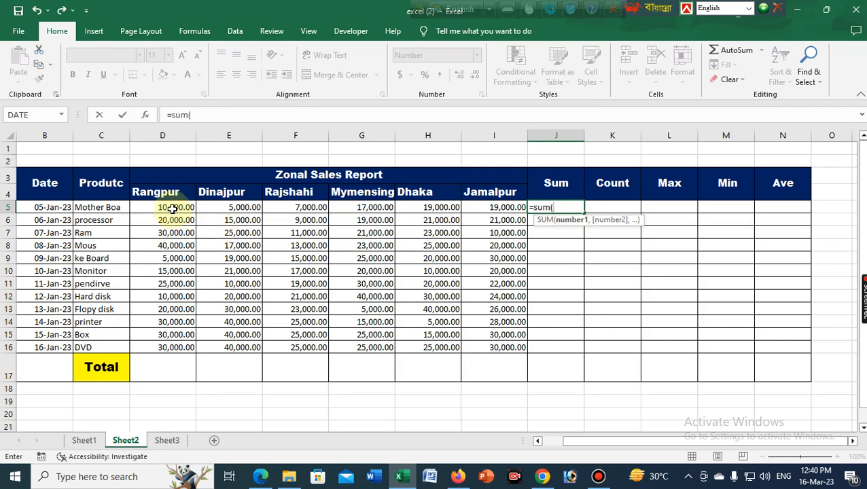
{"action": "left_click_drag", "start_coordinate": [172, 209], "coordinate": [496, 204]}
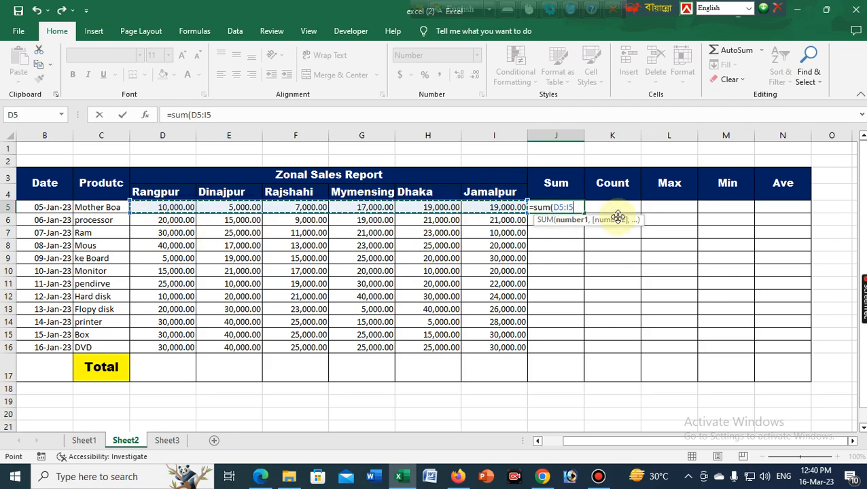
{"action": "key", "text": "Return"}
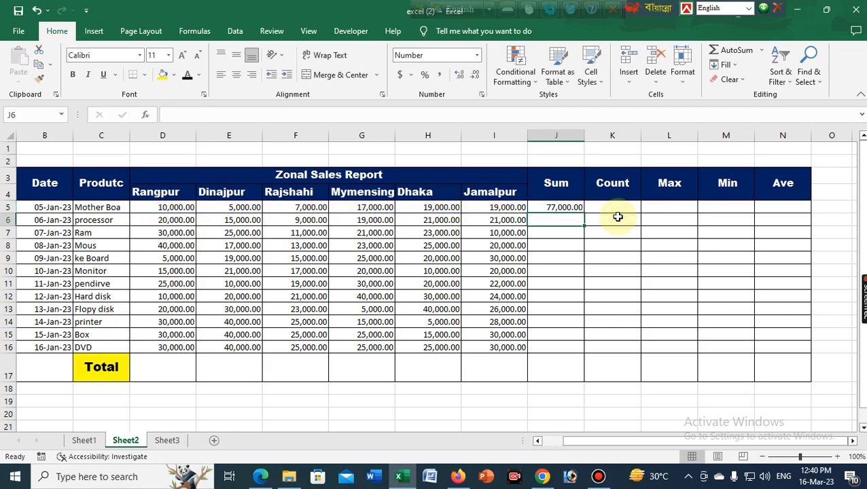
Fill the SUM formula from J5 down the Sum column through the Total row, J17.
{"action": "left_click", "coordinate": [559, 207]}
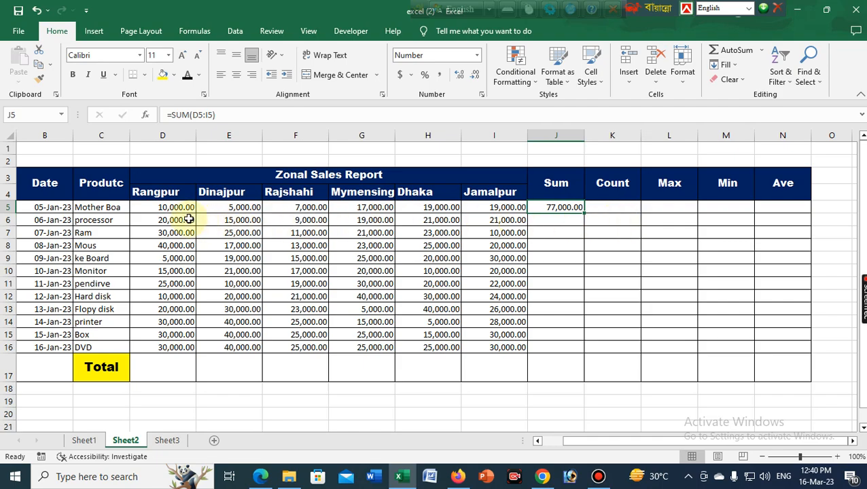
{"action": "double_click", "coordinate": [584, 215]}
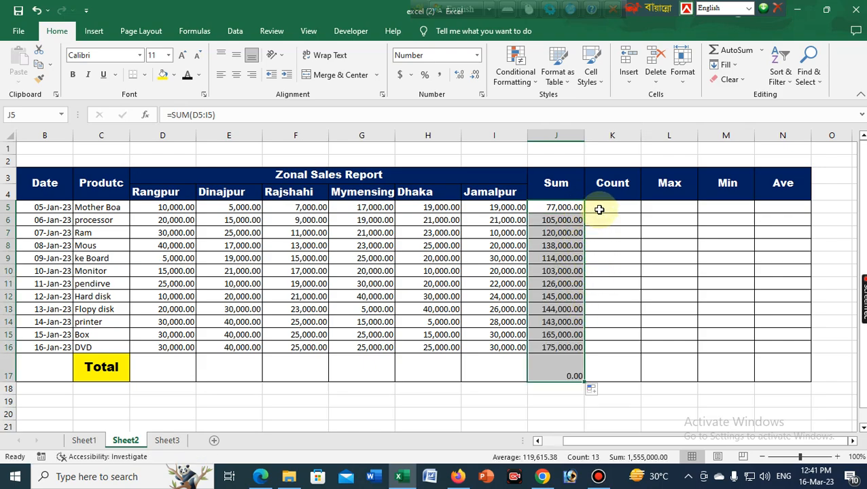
{"action": "left_click", "coordinate": [603, 208]}
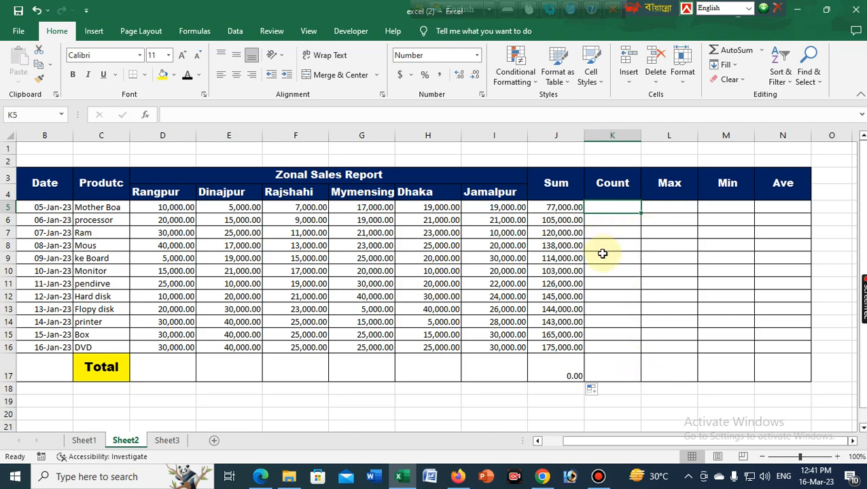
{"action": "left_click", "coordinate": [659, 256]}
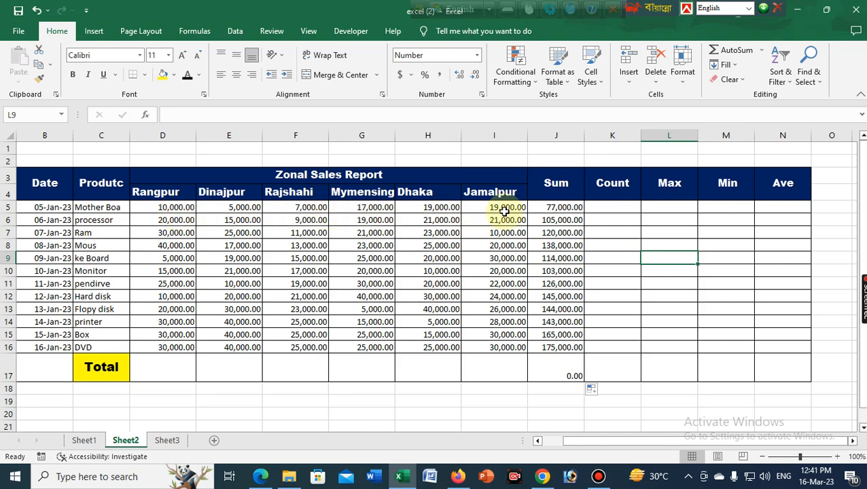
Enter the formula =COUNT(D5:I5) in cell K5 and fill it down the Count column through K16.
{"action": "left_click", "coordinate": [614, 218]}
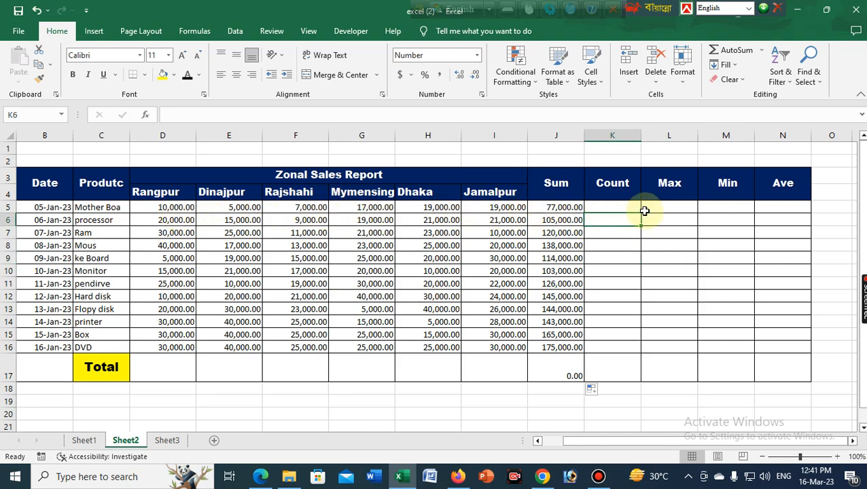
{"action": "left_click", "coordinate": [610, 208]}
{"action": "type", "text": "="}
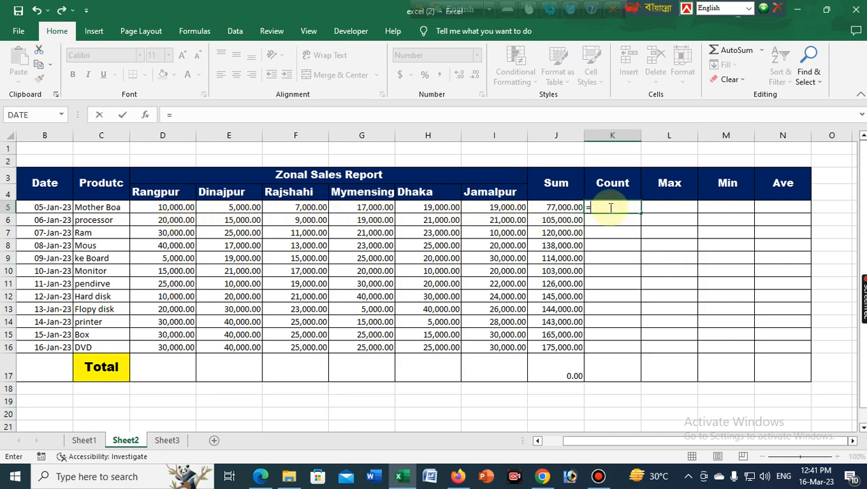
{"action": "type", "text": "count"}
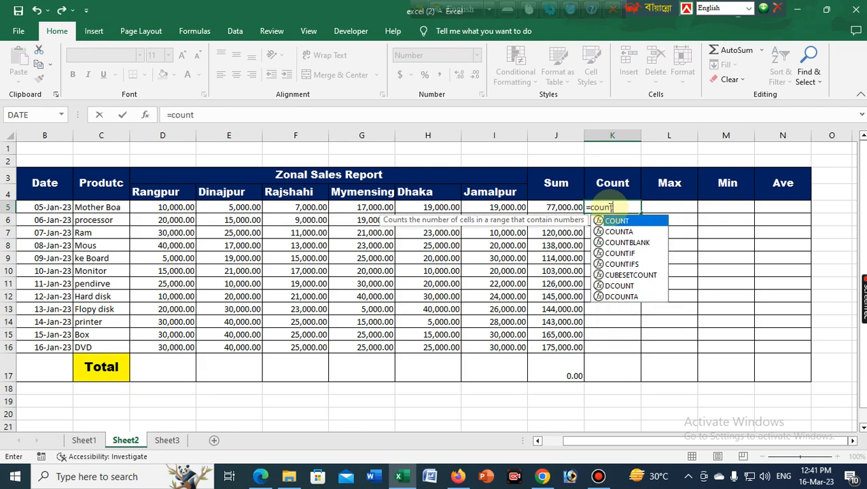
{"action": "type", "text": "("}
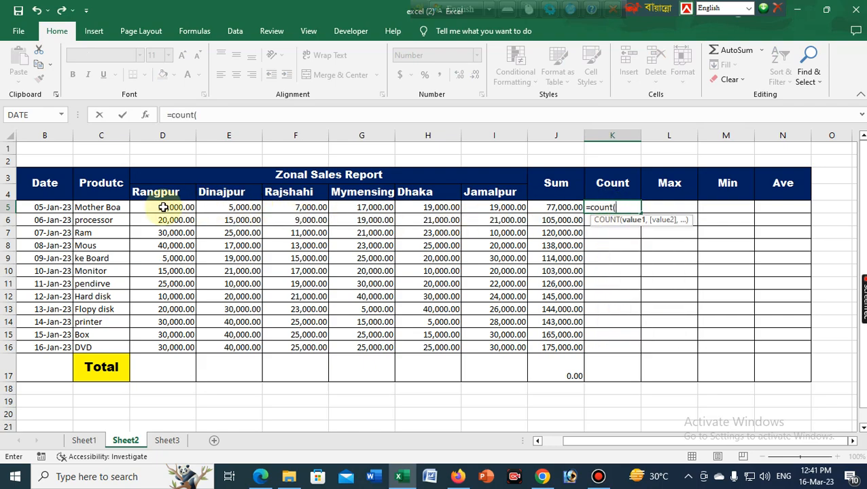
{"action": "left_click_drag", "start_coordinate": [163, 207], "coordinate": [507, 207]}
{"action": "key", "text": "Return"}
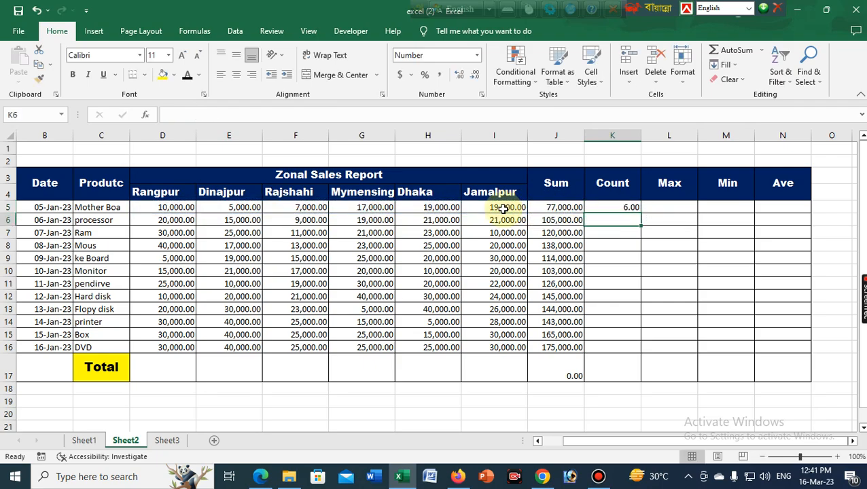
{"action": "left_click", "coordinate": [620, 210]}
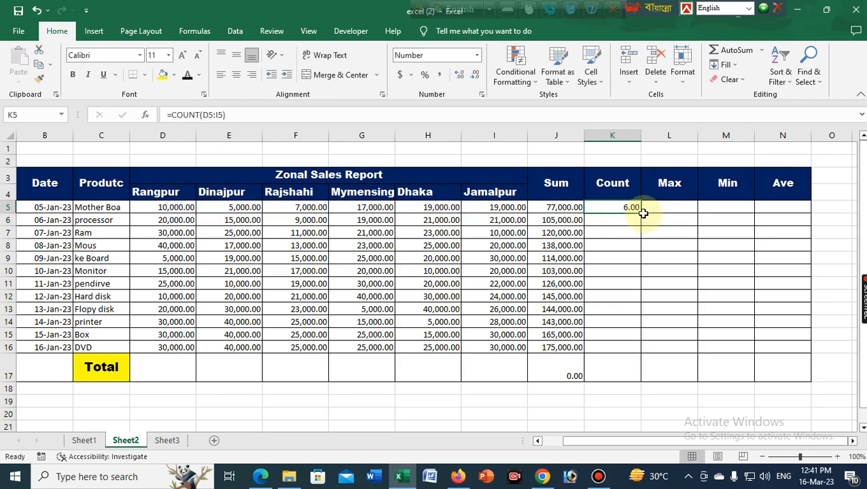
{"action": "left_click_drag", "start_coordinate": [641, 214], "coordinate": [642, 350]}
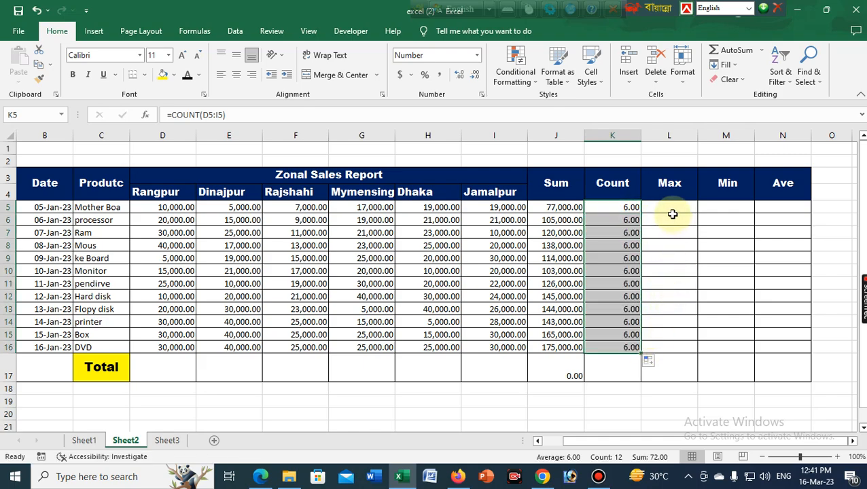
Enter the formula =MAX(D5:I5) in cell L5 to get the first product's highest zone sales.
{"action": "left_click", "coordinate": [675, 211]}
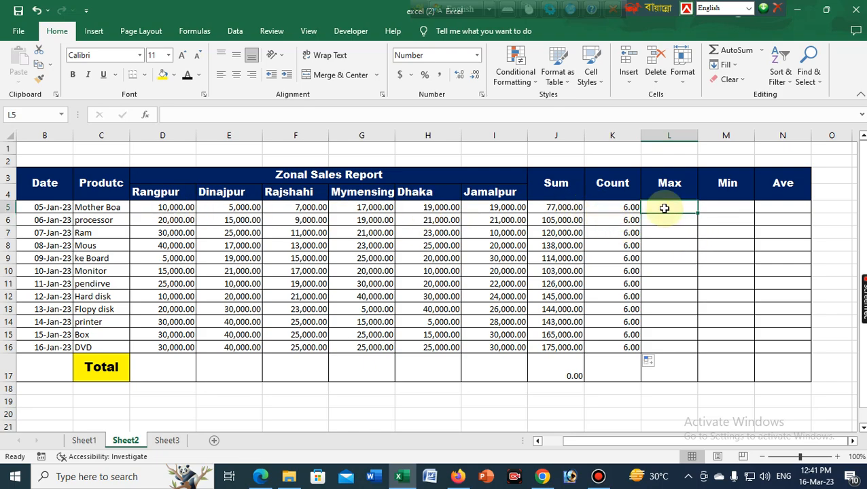
{"action": "type", "text": "="}
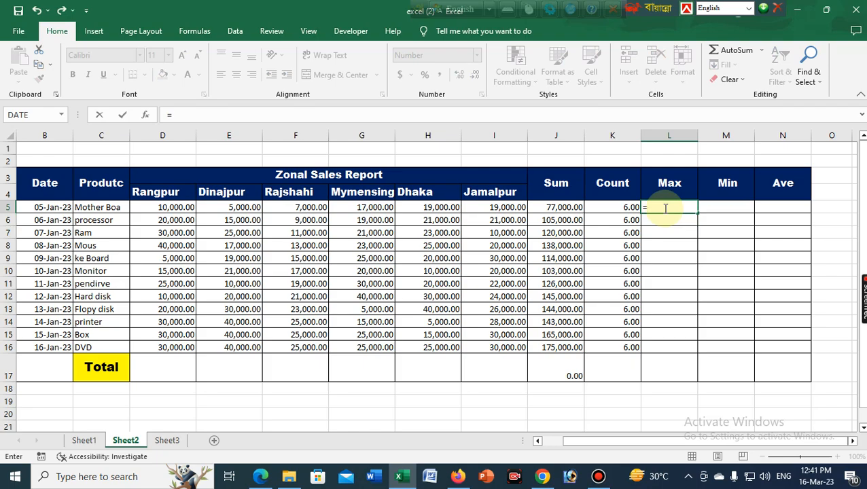
{"action": "type", "text": "max"}
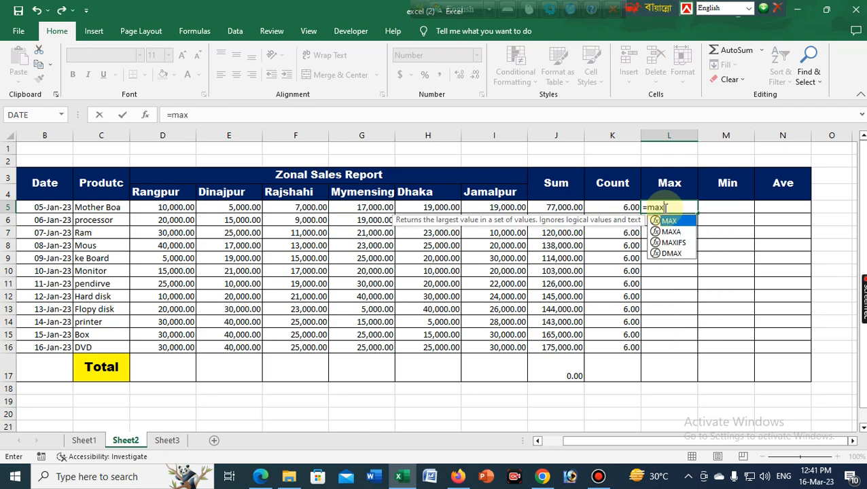
{"action": "type", "text": "("}
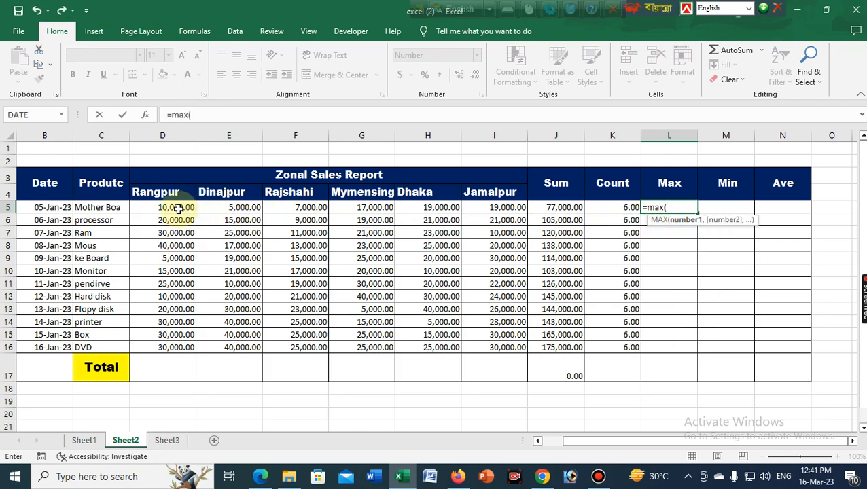
{"action": "left_click_drag", "start_coordinate": [178, 207], "coordinate": [500, 212]}
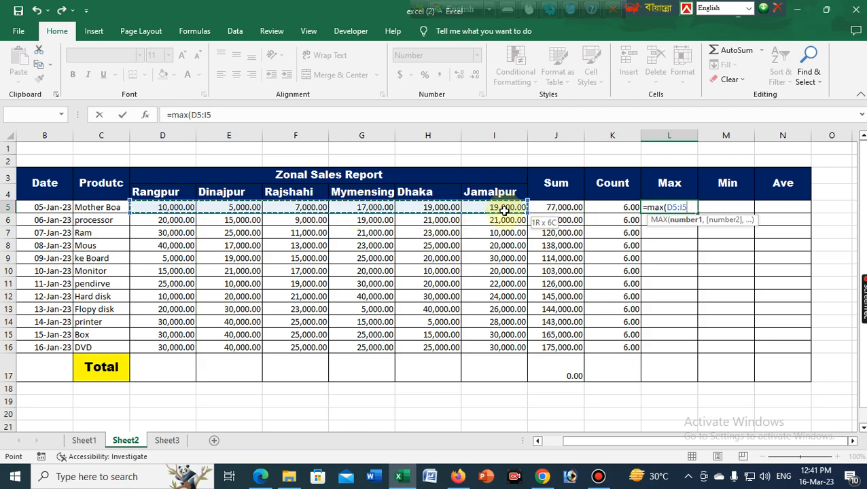
{"action": "key", "text": "Return"}
{"action": "left_click", "coordinate": [680, 208]}
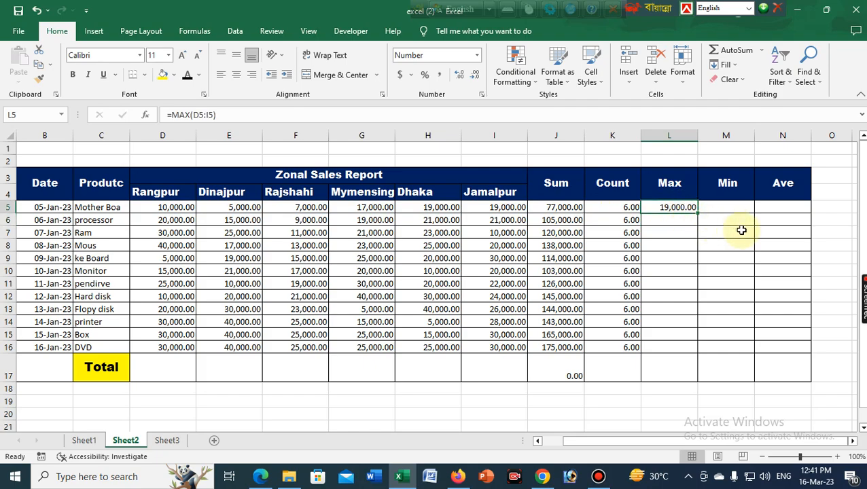
Enter the formula =MIN(D5:I5) in cell M5 to get the first product's lowest zone sales.
{"action": "left_click", "coordinate": [725, 206]}
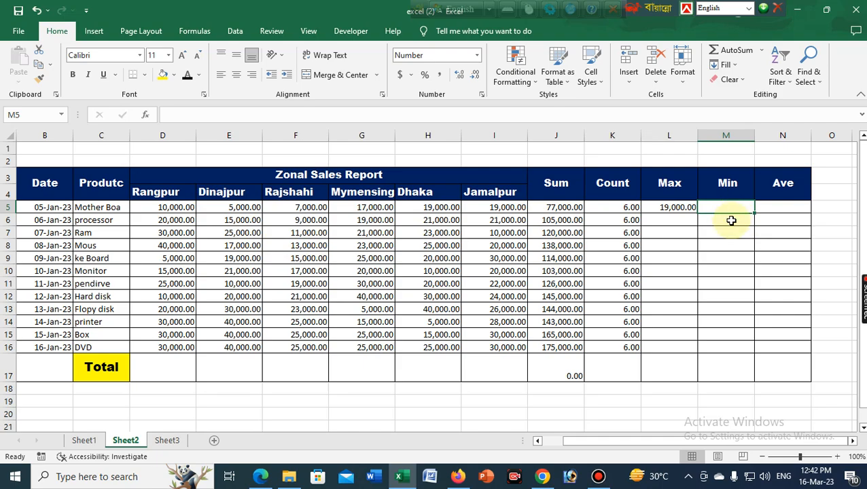
{"action": "type", "text": "="}
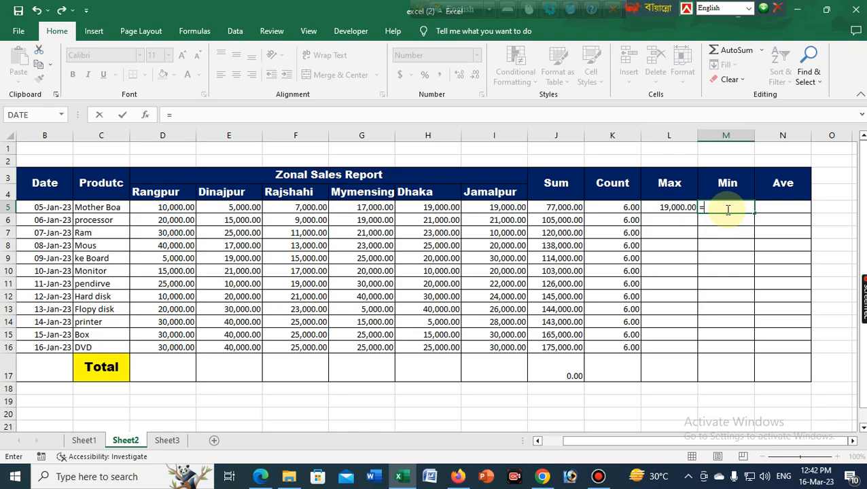
{"action": "type", "text": "min("}
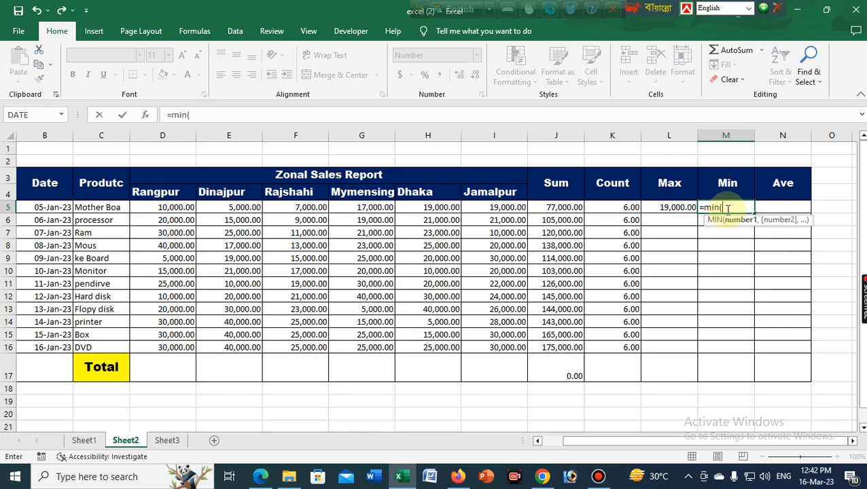
{"action": "left_click_drag", "start_coordinate": [173, 208], "coordinate": [474, 210]}
{"action": "key", "text": "Return"}
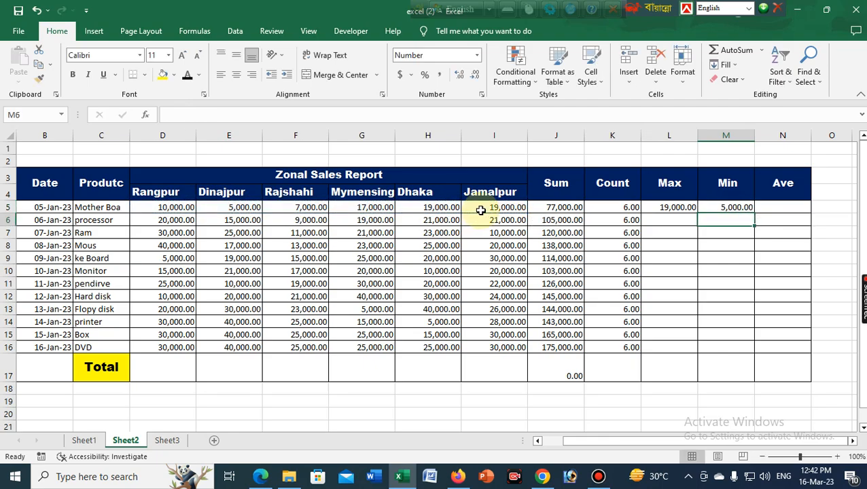
Enter the formula =AVERAGE(D5:I5) in cell N5 to average the first product's zone sales.
{"action": "left_click", "coordinate": [783, 207]}
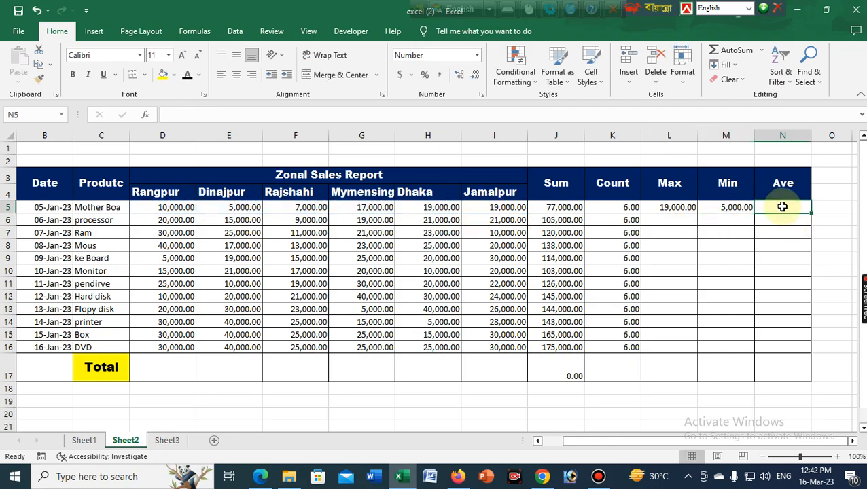
{"action": "type", "text": "=ave"}
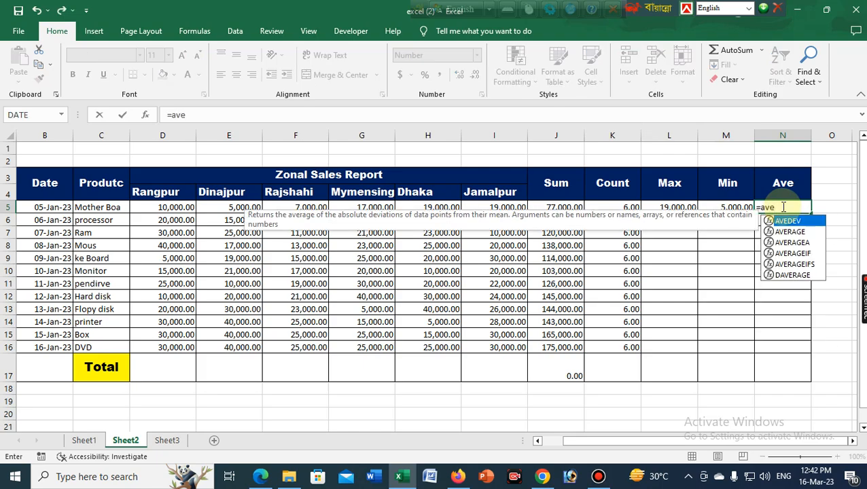
{"action": "type", "text": "raghe"}
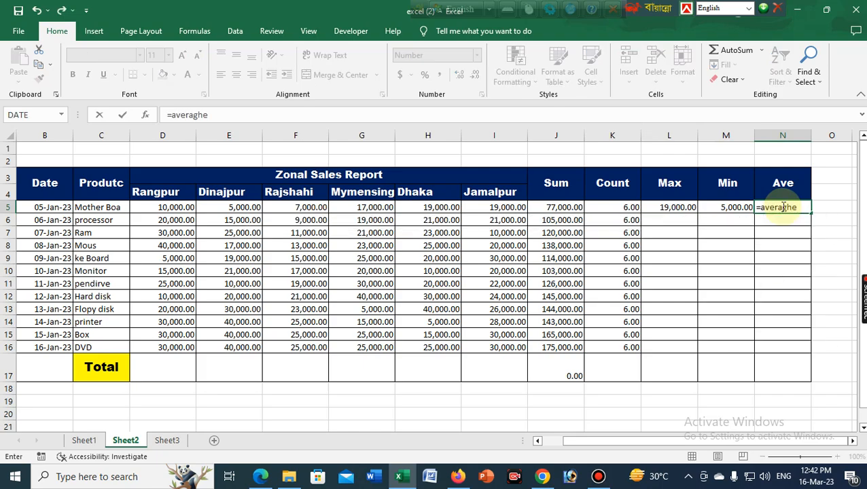
{"action": "key", "text": "BackSpace"}
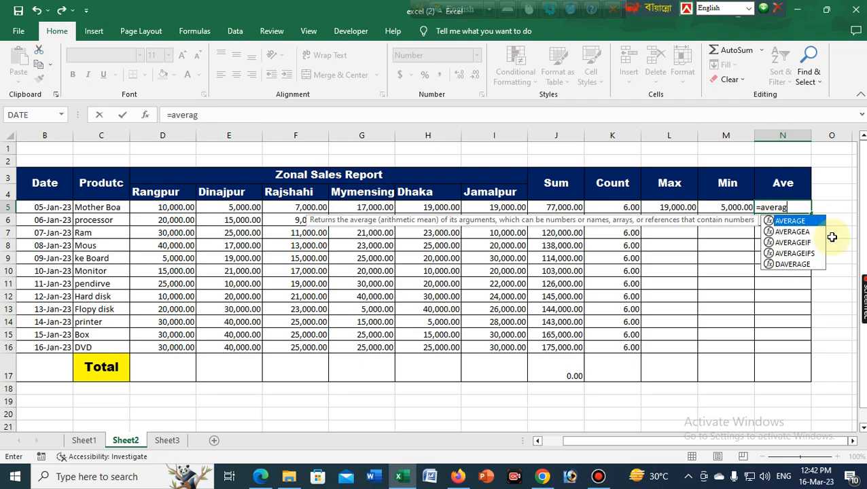
{"action": "type", "text": "e("}
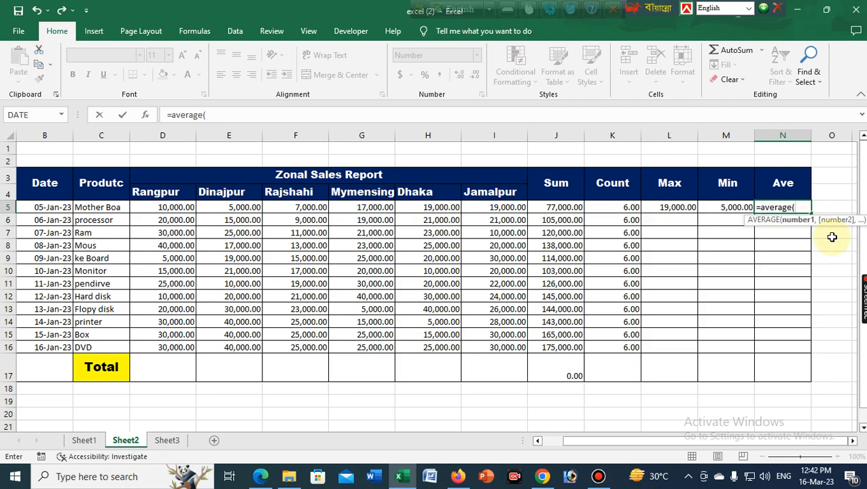
{"action": "left_click_drag", "start_coordinate": [304, 210], "coordinate": [495, 210]}
{"action": "key", "text": "Return"}
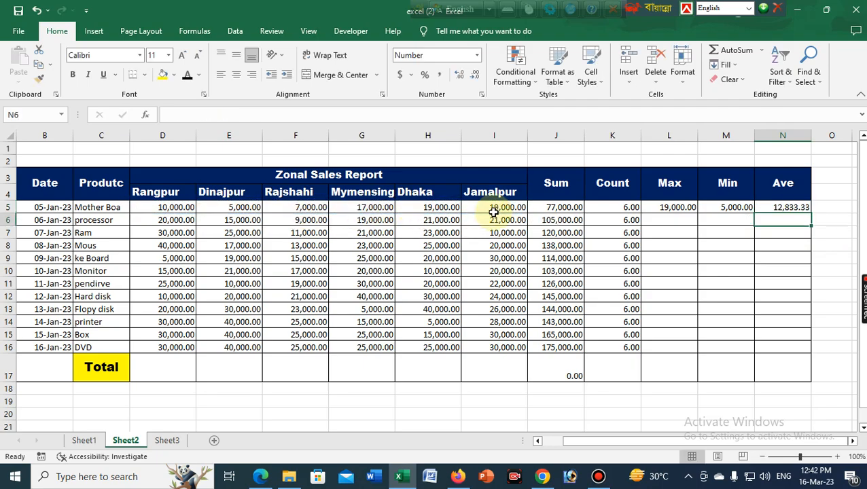
Review the first product's Sum, Count, Max, Min and Ave formulas in cells J5 to N5.
{"action": "left_click", "coordinate": [683, 208]}
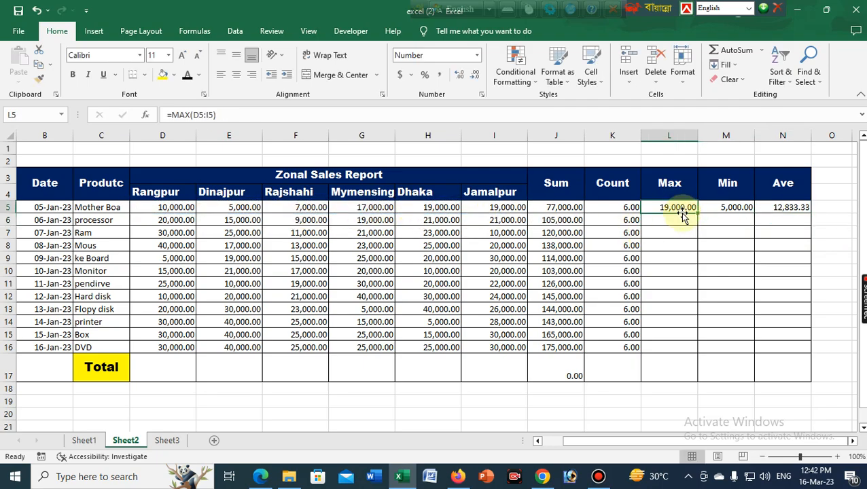
{"action": "left_click", "coordinate": [558, 208]}
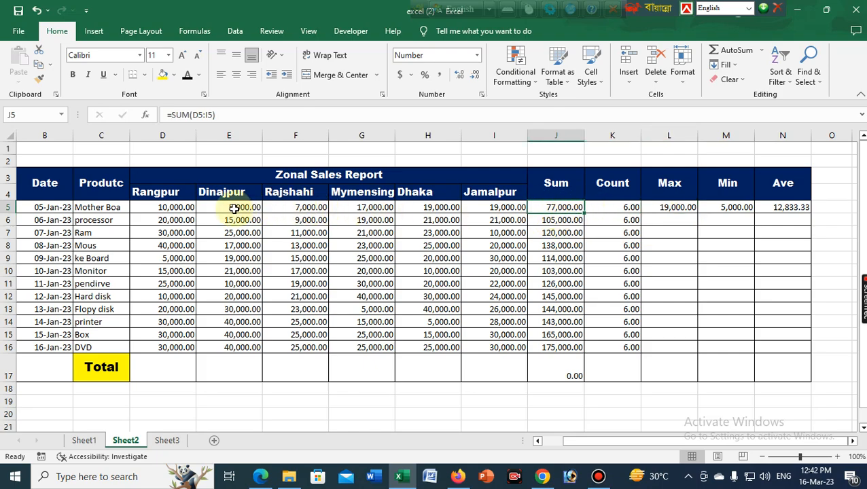
{"action": "left_click", "coordinate": [626, 208]}
{"action": "left_click", "coordinate": [673, 208]}
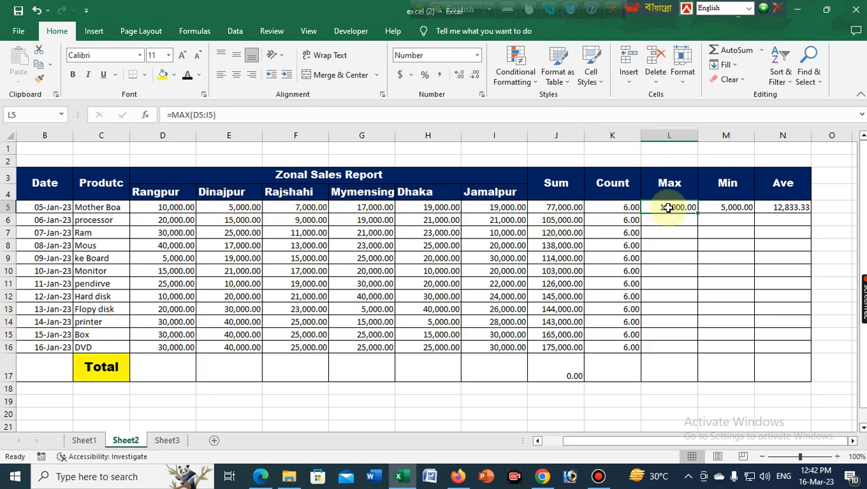
{"action": "left_click", "coordinate": [745, 209]}
{"action": "left_click", "coordinate": [775, 208]}
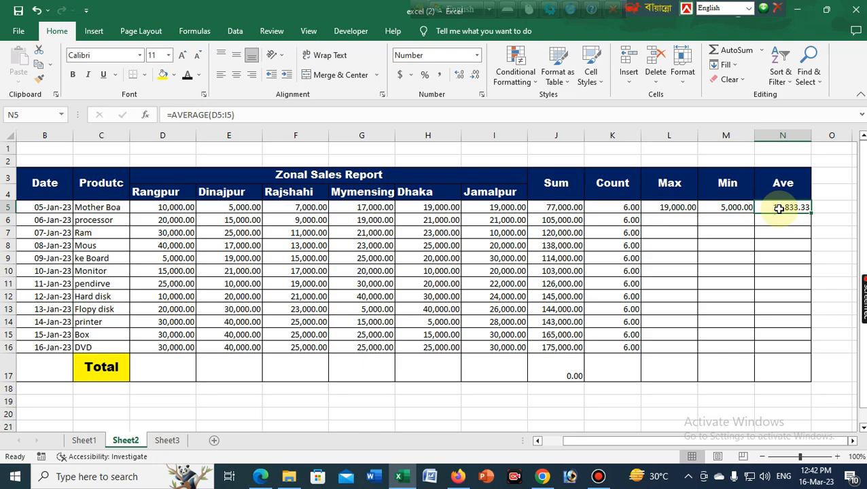
Fill the Max, Min and Ave formulas from L5, M5 and N5 down their columns through row 17.
{"action": "left_click", "coordinate": [694, 209]}
{"action": "double_click", "coordinate": [698, 213]}
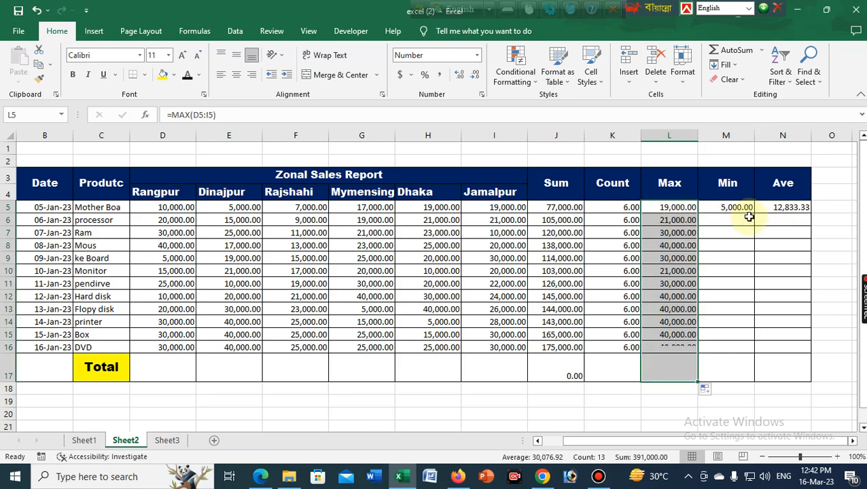
{"action": "left_click", "coordinate": [728, 211]}
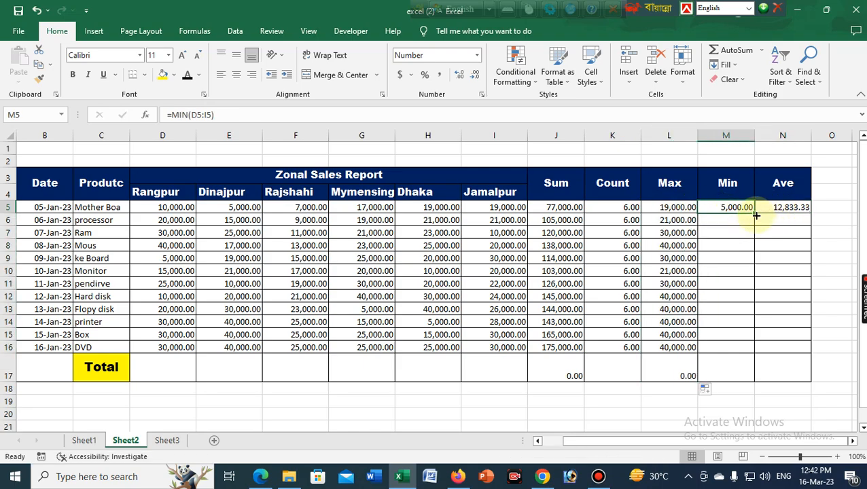
{"action": "double_click", "coordinate": [756, 216]}
{"action": "left_click", "coordinate": [806, 209]}
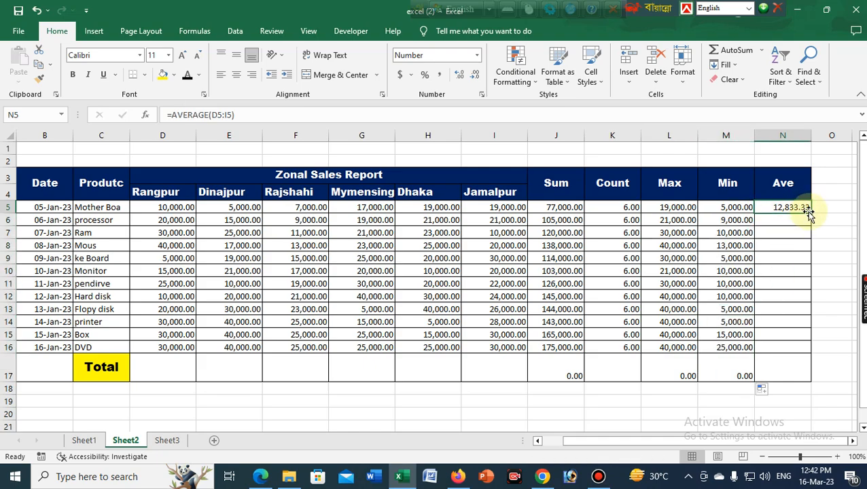
{"action": "double_click", "coordinate": [810, 213]}
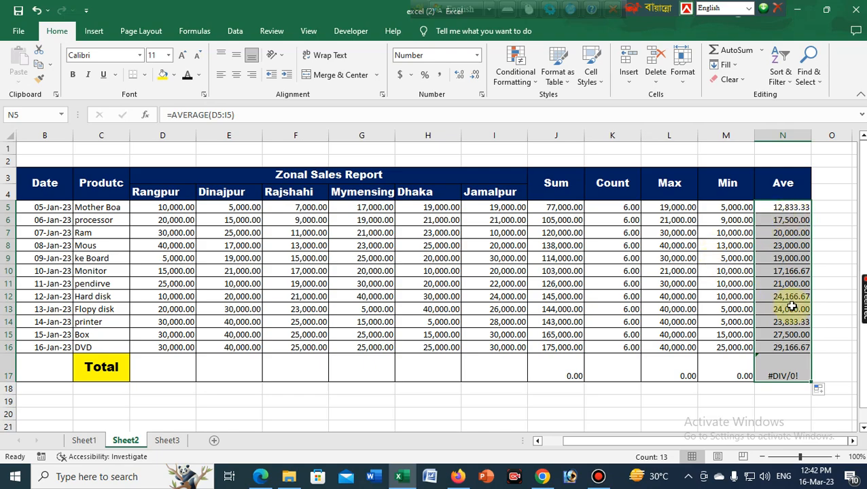
Clear the summary formulas from the Total row, cells J17:O17.
{"action": "left_click_drag", "start_coordinate": [576, 368], "coordinate": [834, 368]}
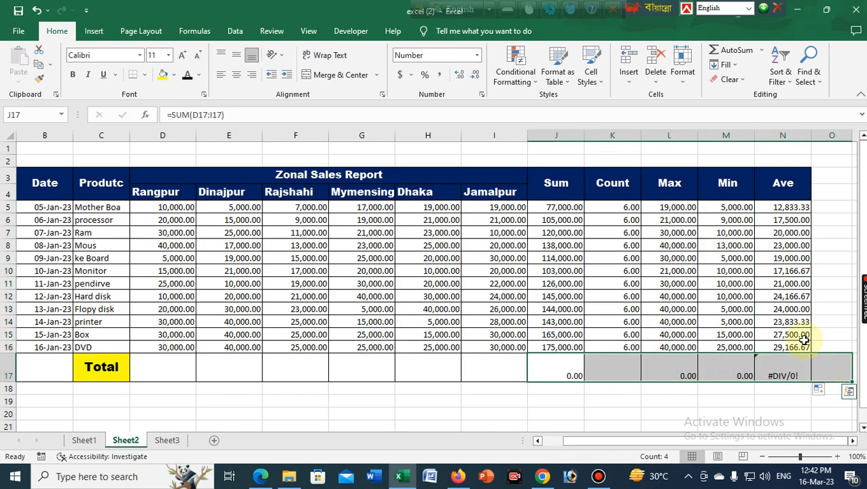
{"action": "key", "text": "Delete"}
{"action": "left_click", "coordinate": [523, 232]}
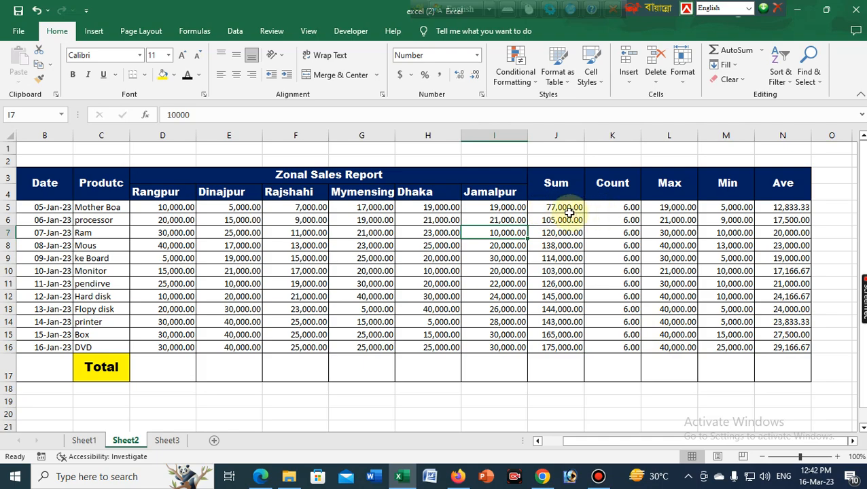
Clear all Sum, Count, Max, Min and Ave results in the range J5:N17.
{"action": "mouse_move", "coordinate": [563, 209]}
{"action": "left_mouse_down"}
{"action": "mouse_move", "coordinate": [728, 261]}
{"action": "mouse_move", "coordinate": [804, 359]}
{"action": "left_mouse_up"}
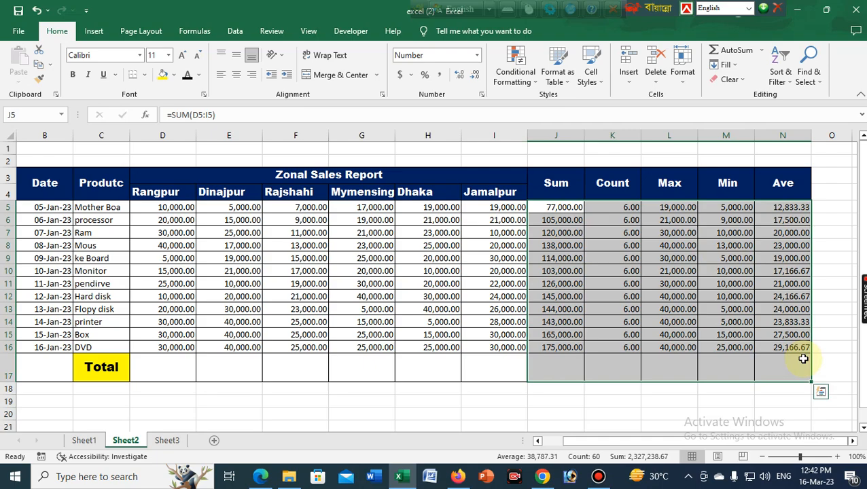
{"action": "key", "text": "Delete"}
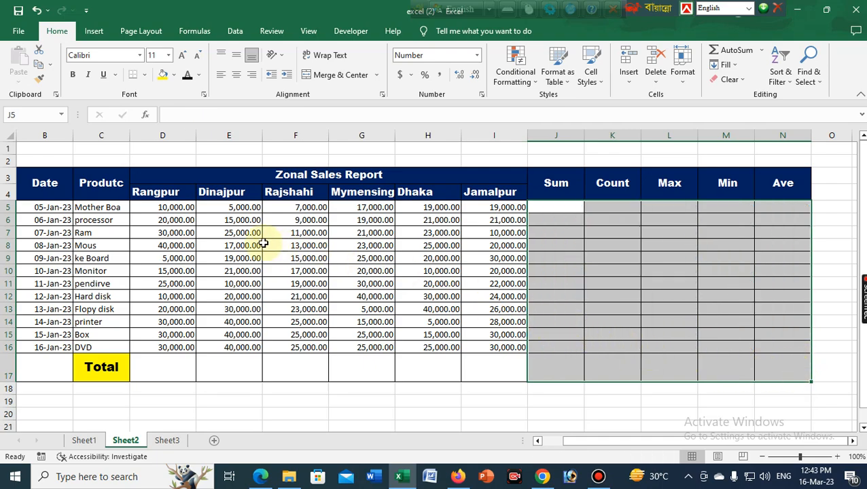
Calculate the sum of the first product's zonal sales D5:I5 in J5 using AutoSum.
{"action": "left_click", "coordinate": [564, 217]}
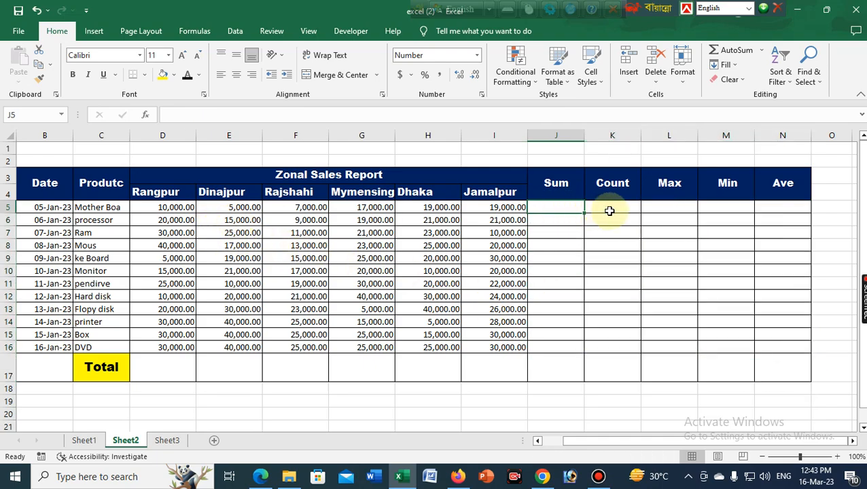
{"action": "left_click", "coordinate": [637, 232]}
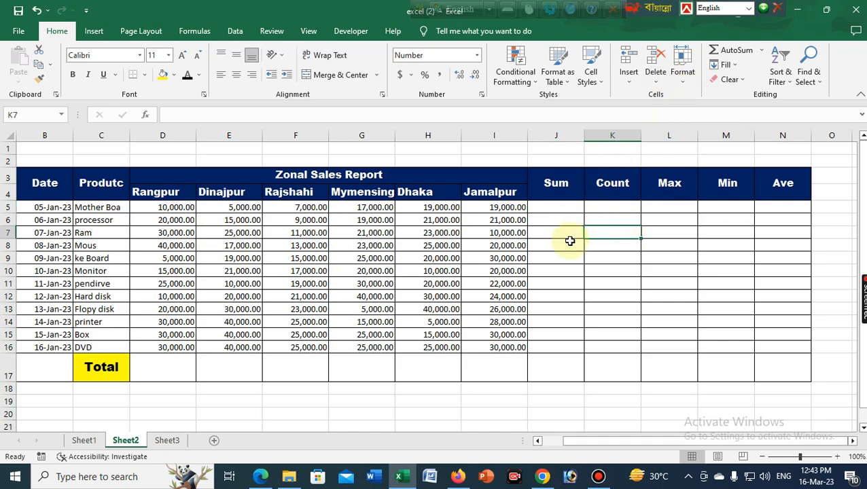
{"action": "left_click", "coordinate": [577, 209]}
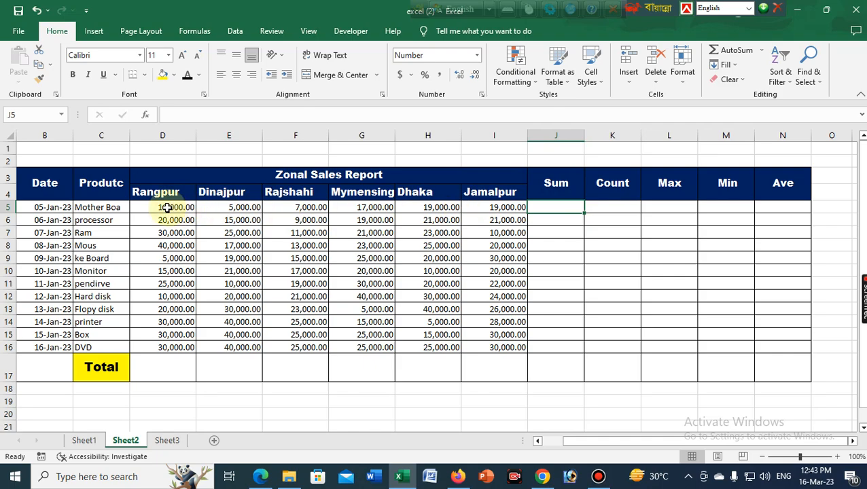
{"action": "left_click_drag", "start_coordinate": [168, 208], "coordinate": [520, 208]}
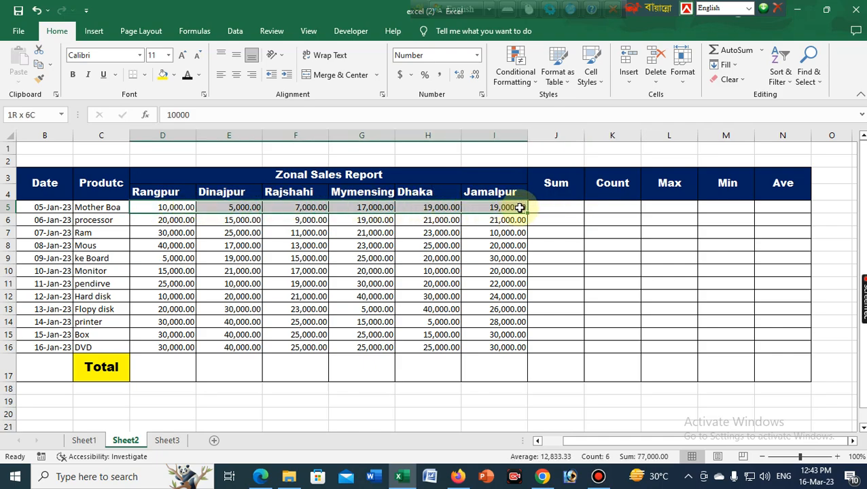
{"action": "left_click", "coordinate": [763, 54]}
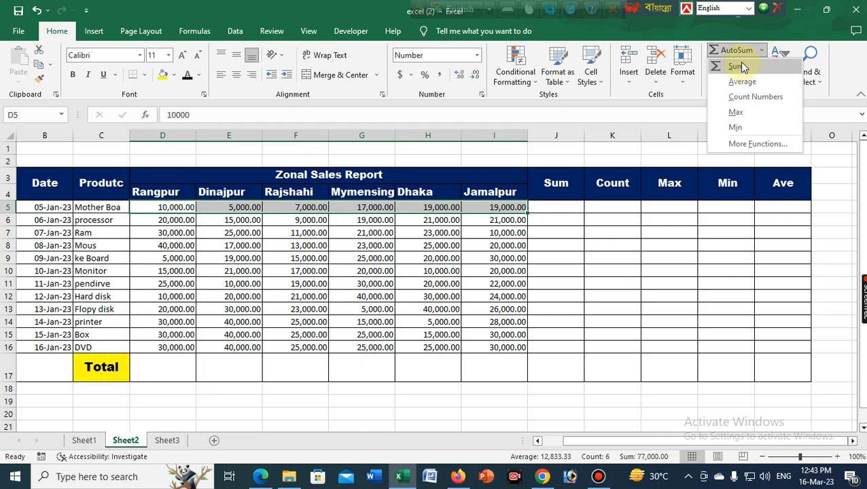
{"action": "left_click", "coordinate": [740, 68]}
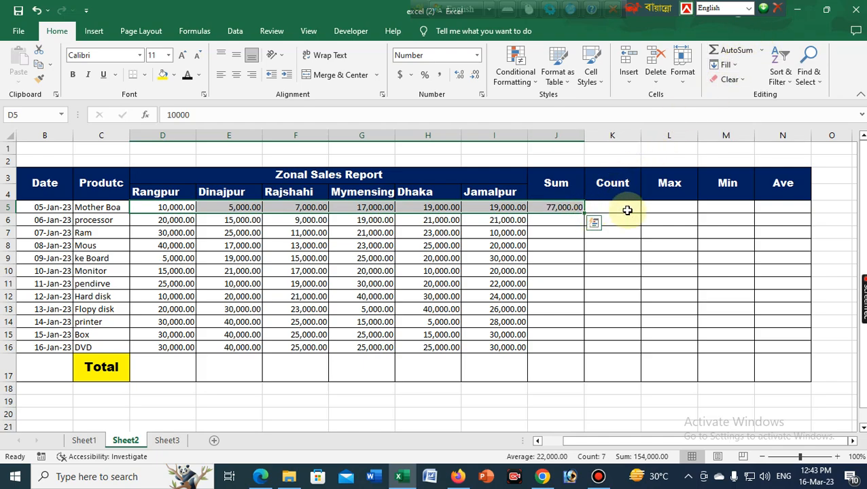
{"action": "left_click", "coordinate": [650, 260]}
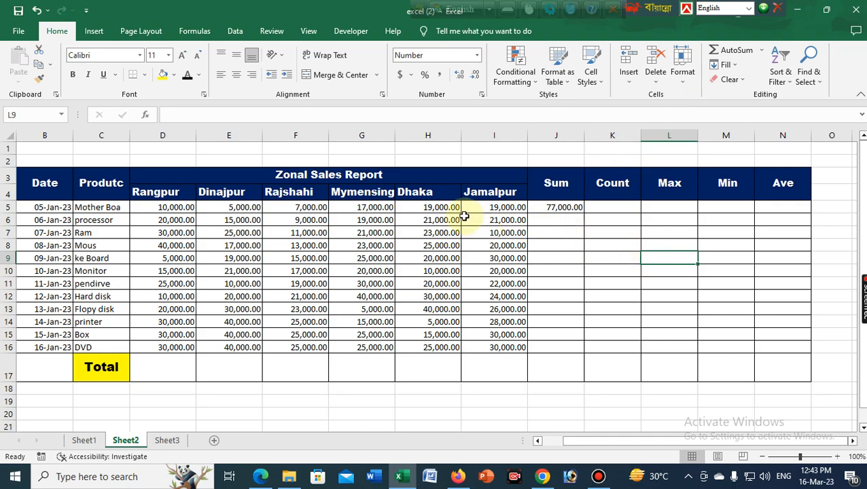
Add the Count Numbers and Max results for D5:I5 to the first product's Count and Max cells, K5 and L5.
{"action": "left_click_drag", "start_coordinate": [163, 208], "coordinate": [490, 209]}
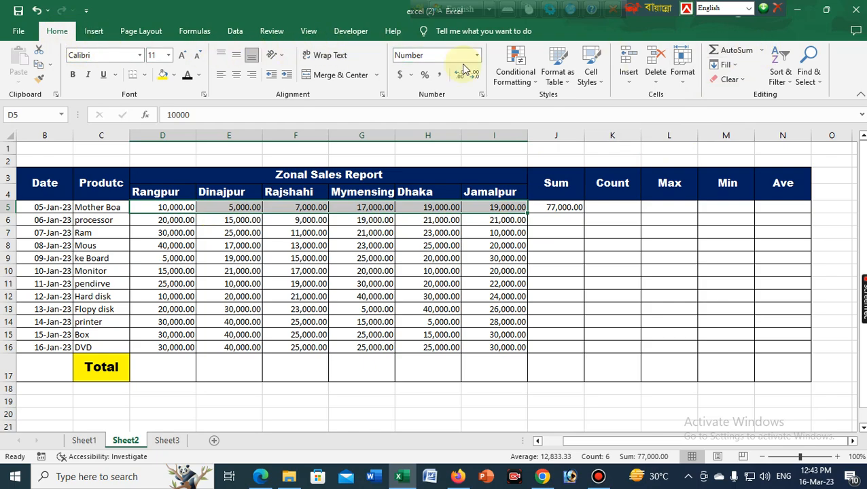
{"action": "left_click", "coordinate": [763, 51]}
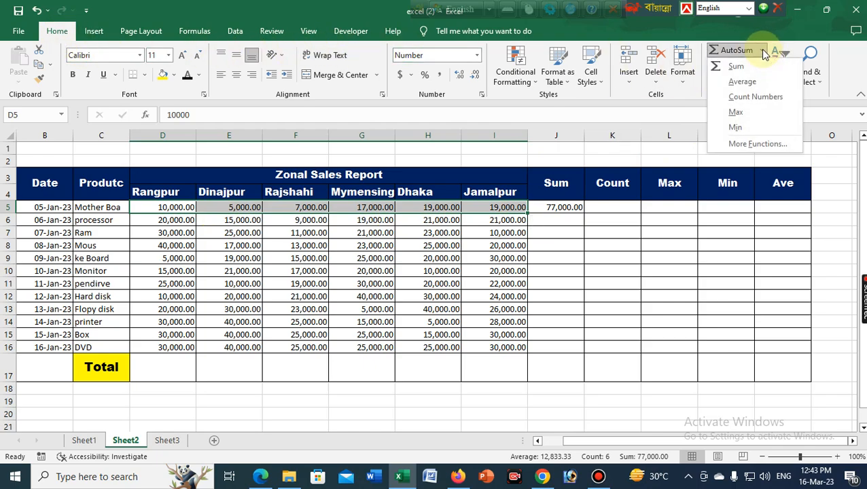
{"action": "left_click", "coordinate": [755, 97]}
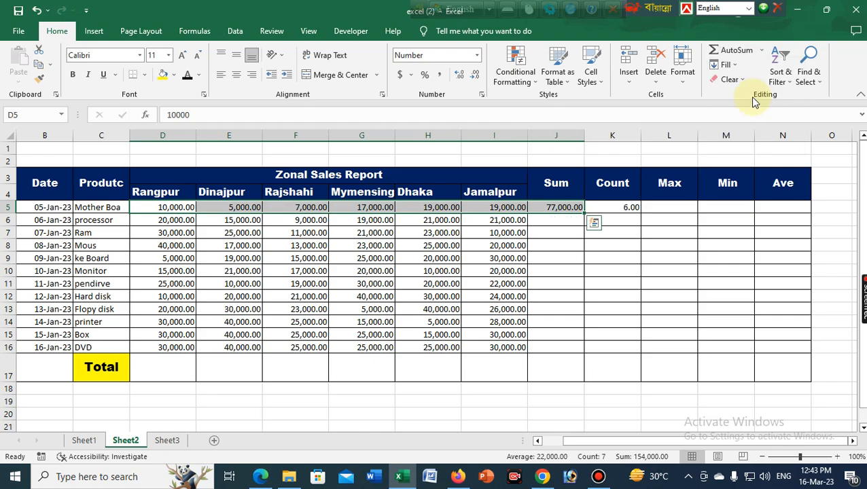
{"action": "left_click", "coordinate": [656, 211]}
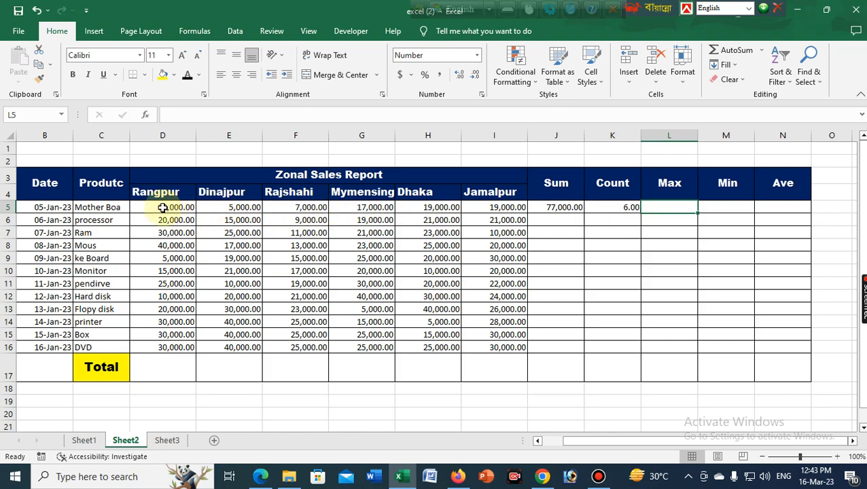
{"action": "left_click_drag", "start_coordinate": [163, 207], "coordinate": [518, 208]}
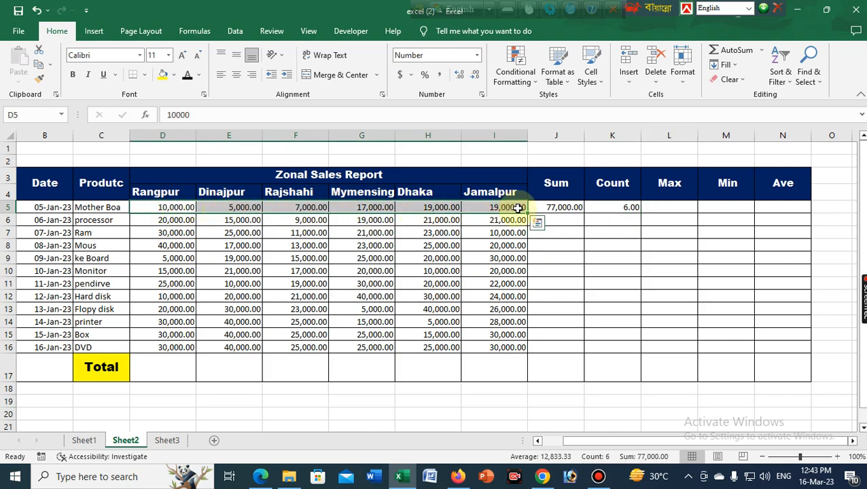
{"action": "left_click", "coordinate": [763, 51]}
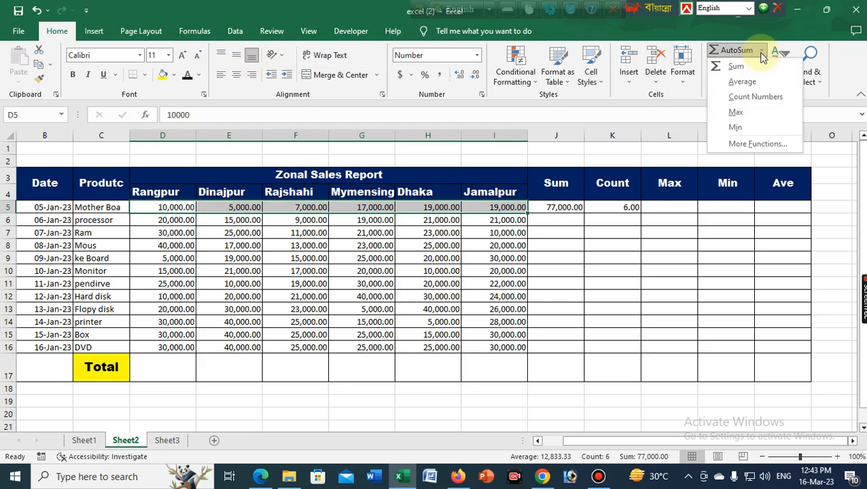
{"action": "left_click", "coordinate": [737, 113]}
{"action": "left_click", "coordinate": [683, 209]}
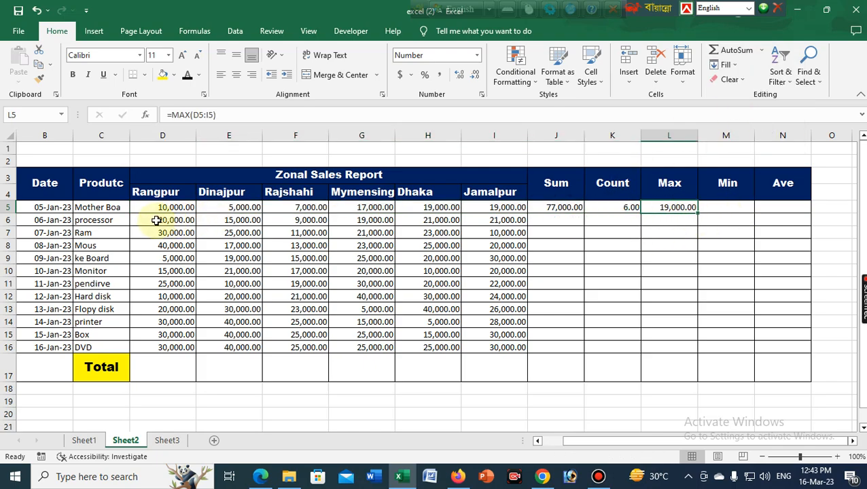
Add the Min and Average results for D5:I5 to the first product's Min and Ave cells, M5 and N5.
{"action": "left_click_drag", "start_coordinate": [154, 212], "coordinate": [479, 202]}
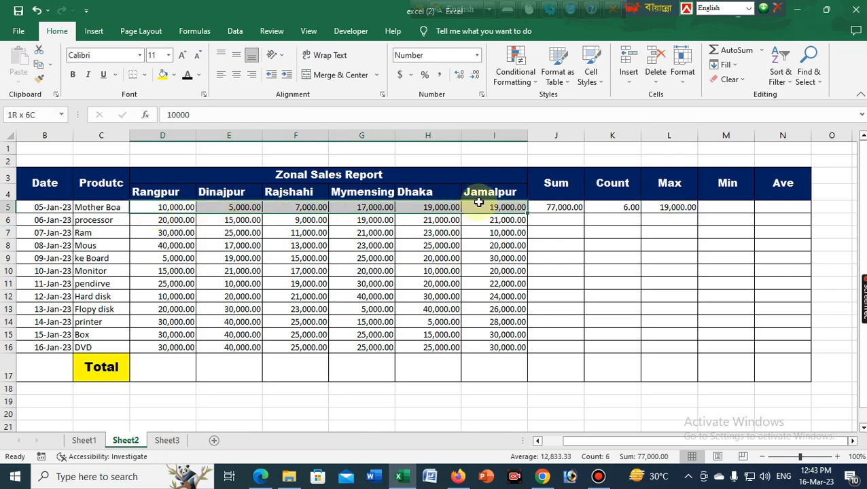
{"action": "left_click", "coordinate": [763, 51]}
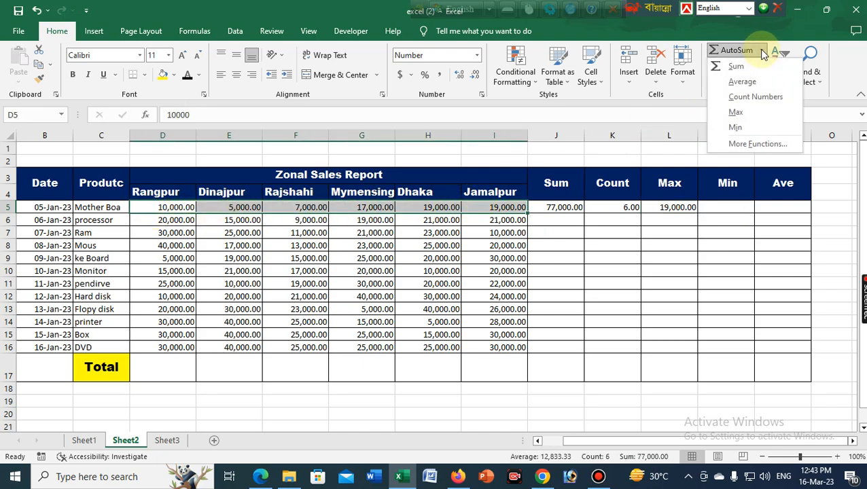
{"action": "left_click", "coordinate": [742, 128]}
{"action": "left_click", "coordinate": [771, 208]}
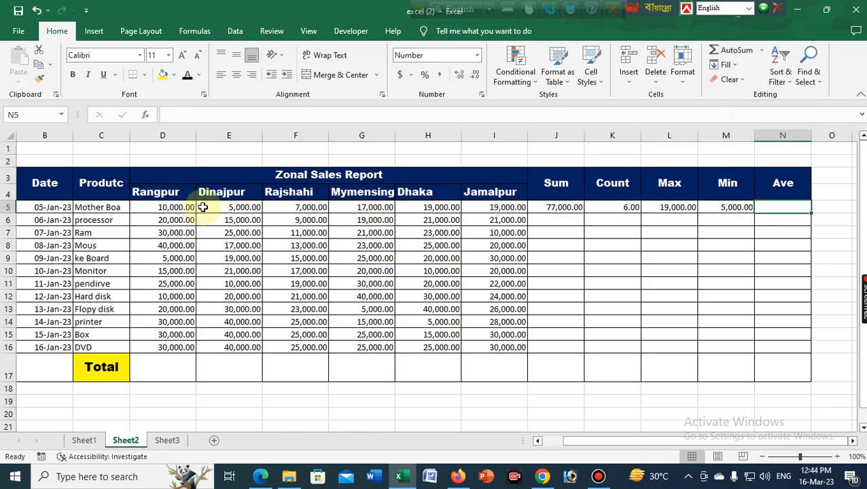
{"action": "left_click_drag", "start_coordinate": [168, 210], "coordinate": [476, 206]}
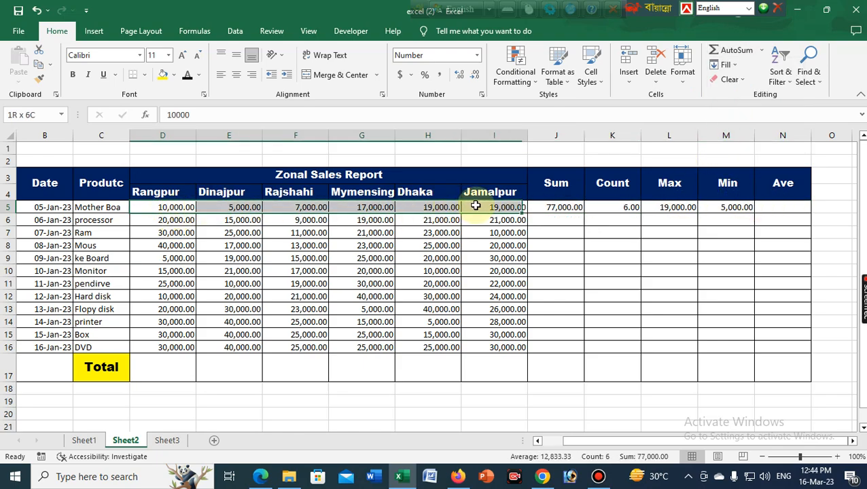
{"action": "left_click", "coordinate": [762, 51]}
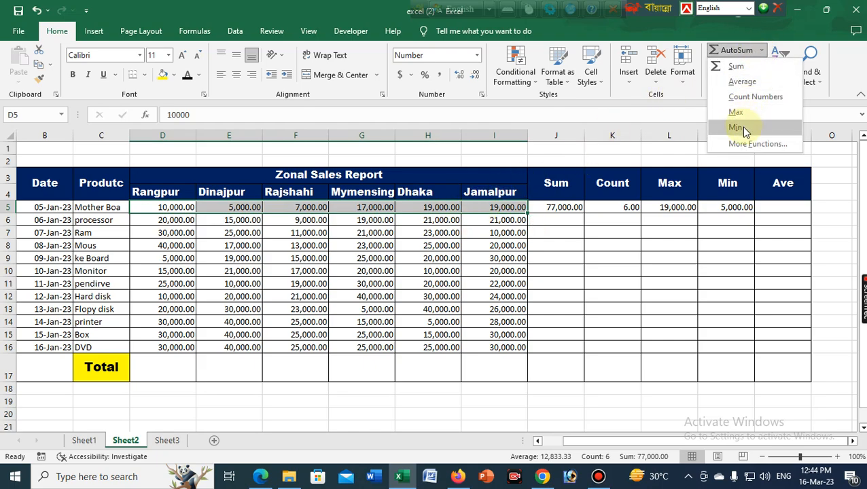
{"action": "left_click", "coordinate": [741, 81]}
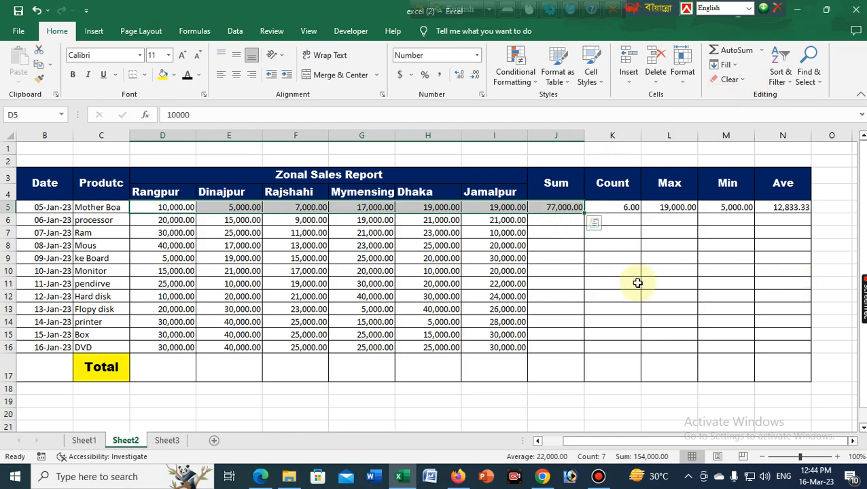
Review the Sum and Count formulas in J5 and K5 and the headings of the five summary columns.
{"action": "left_click", "coordinate": [566, 207]}
{"action": "left_click", "coordinate": [620, 207]}
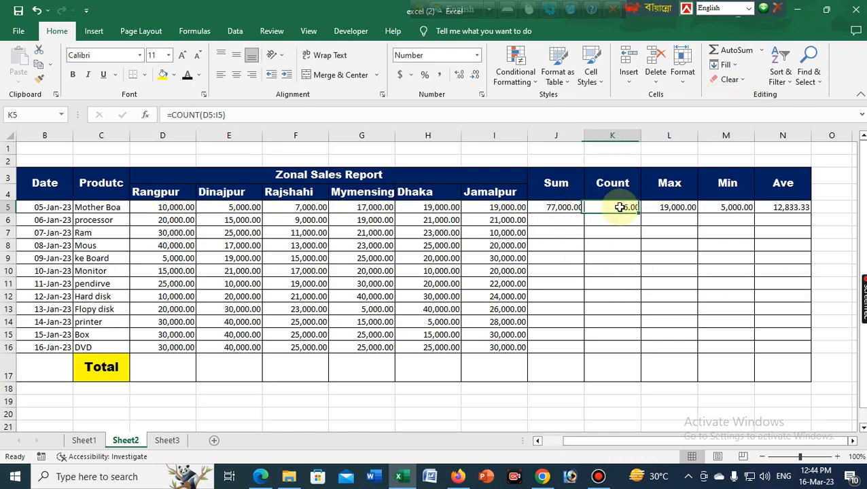
{"action": "left_click", "coordinate": [575, 182]}
{"action": "left_click", "coordinate": [612, 182]}
{"action": "left_click", "coordinate": [669, 184]}
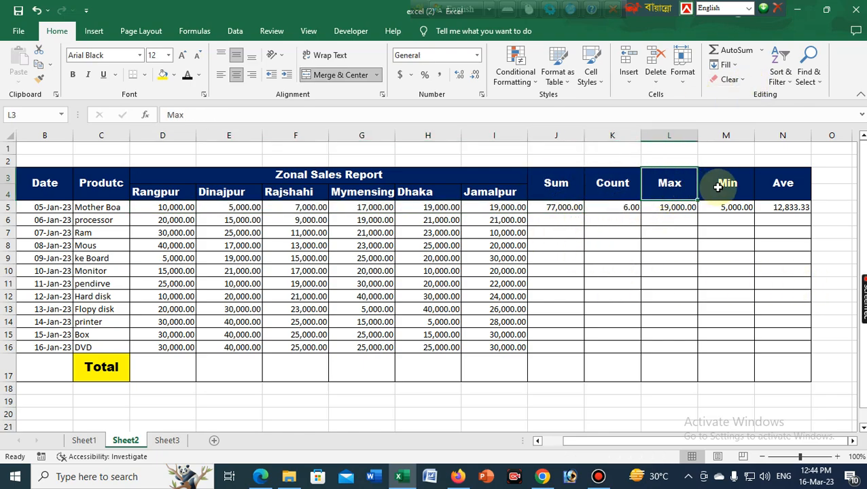
{"action": "left_click", "coordinate": [718, 187]}
{"action": "left_click", "coordinate": [783, 187]}
{"action": "left_click", "coordinate": [632, 231]}
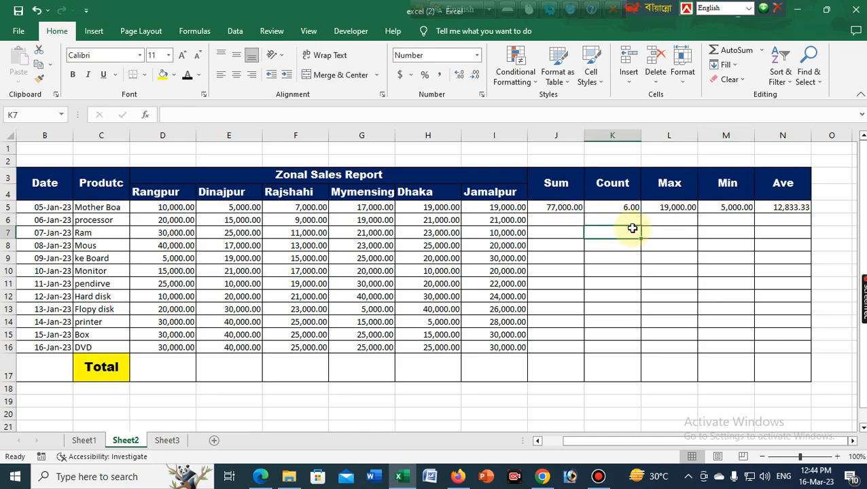
Fill the Sum and Count formulas from J5 and K5 down their columns through row 17.
{"action": "left_click", "coordinate": [565, 211]}
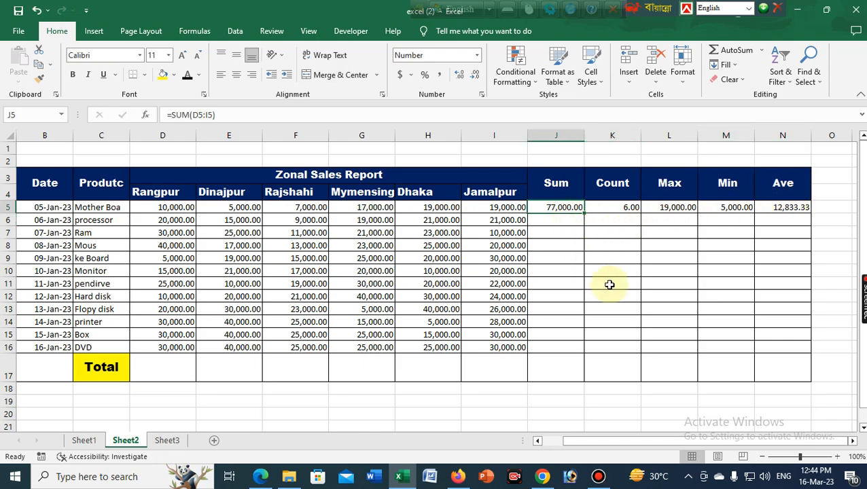
{"action": "double_click", "coordinate": [585, 213]}
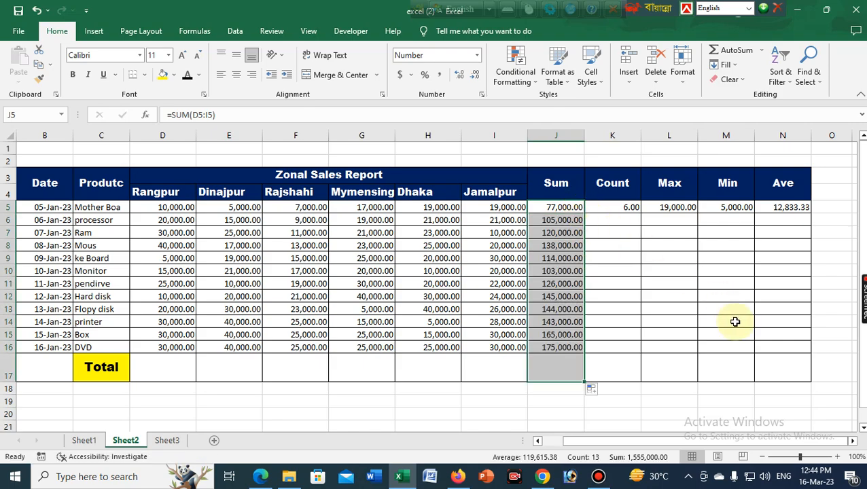
{"action": "left_click", "coordinate": [638, 210]}
{"action": "left_click", "coordinate": [644, 220]}
{"action": "left_click", "coordinate": [629, 209]}
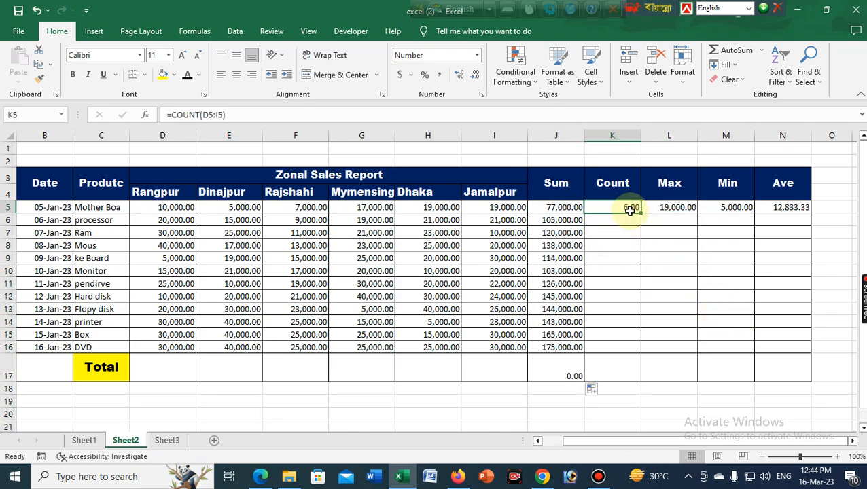
{"action": "left_click", "coordinate": [666, 242]}
{"action": "left_click", "coordinate": [627, 209]}
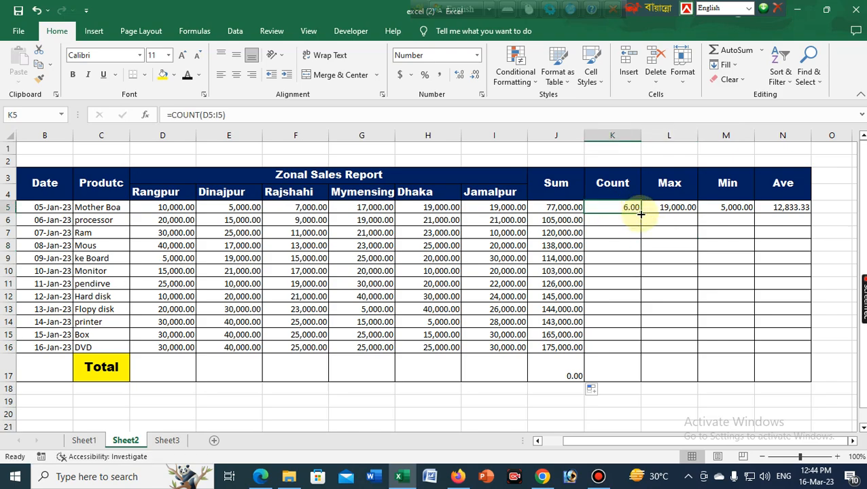
{"action": "double_click", "coordinate": [641, 215]}
Fill the Max, Min and Average formulas from L5, M5 and N5 down to row 17.
{"action": "left_click", "coordinate": [681, 211]}
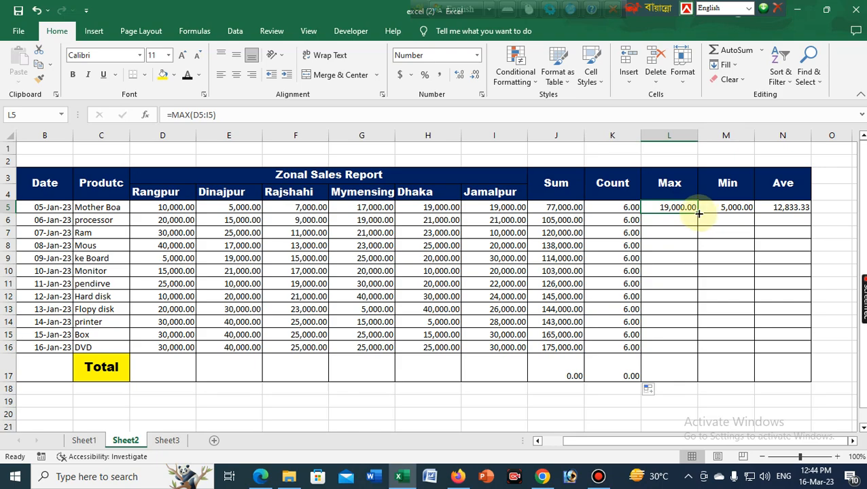
{"action": "double_click", "coordinate": [699, 213]}
{"action": "left_click", "coordinate": [721, 210]}
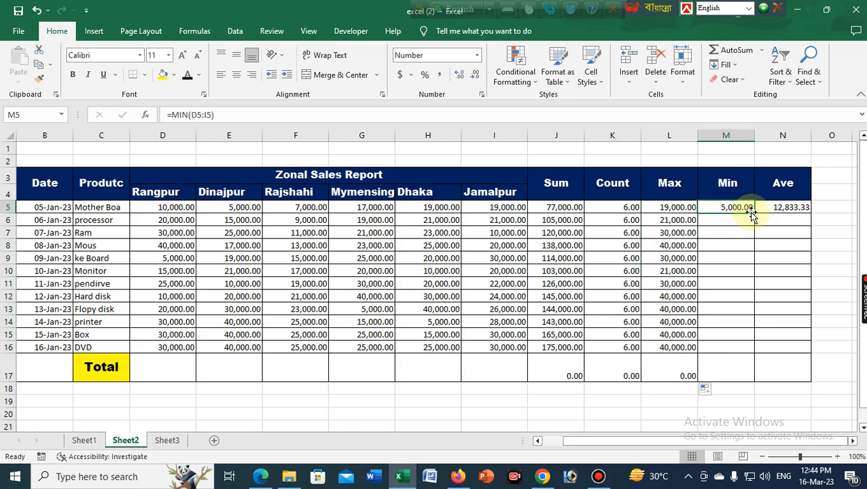
{"action": "double_click", "coordinate": [754, 215]}
{"action": "left_click", "coordinate": [780, 206]}
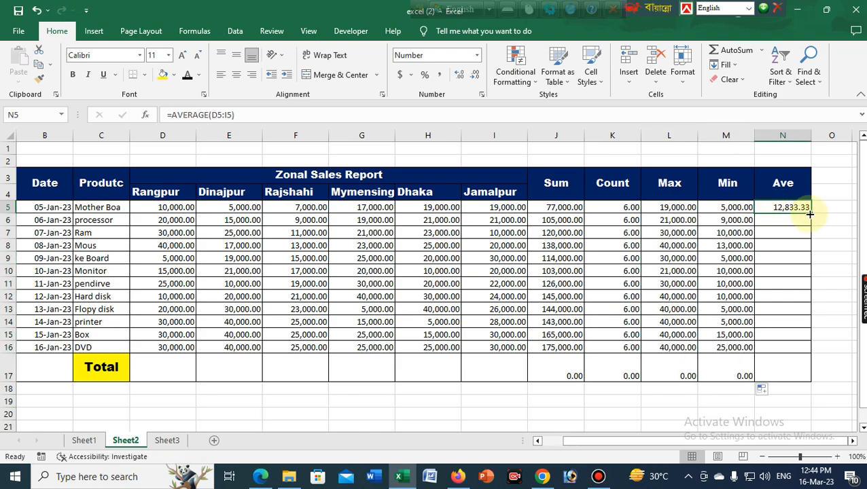
{"action": "double_click", "coordinate": [809, 214]}
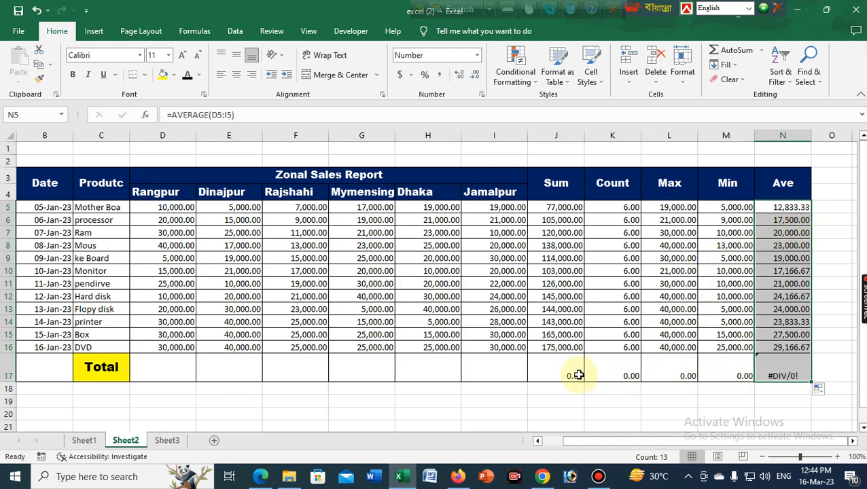
Clear the filled summary formulas from the Total row, cells J17:N17.
{"action": "left_click_drag", "start_coordinate": [575, 376], "coordinate": [788, 381]}
{"action": "key", "text": "Delete"}
{"action": "left_click", "coordinate": [495, 415]}
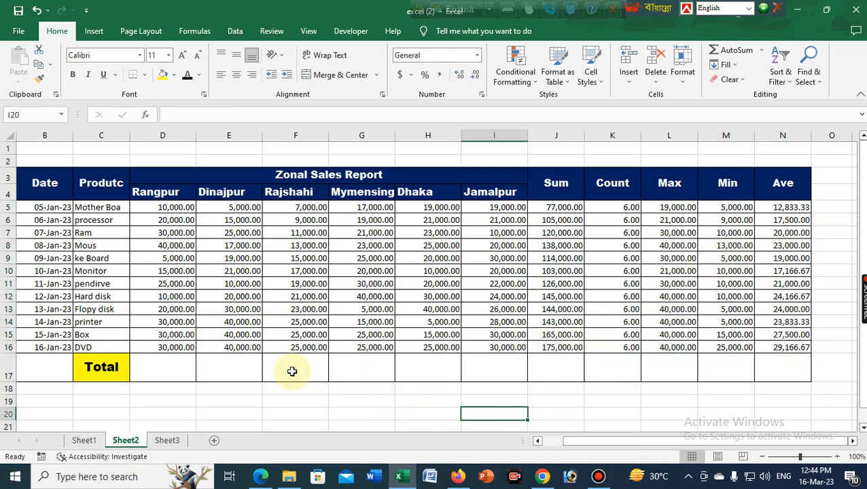
Total the Rangpur column in cell D17 of the Total row using AutoSum over D5:D16.
{"action": "left_click", "coordinate": [159, 368]}
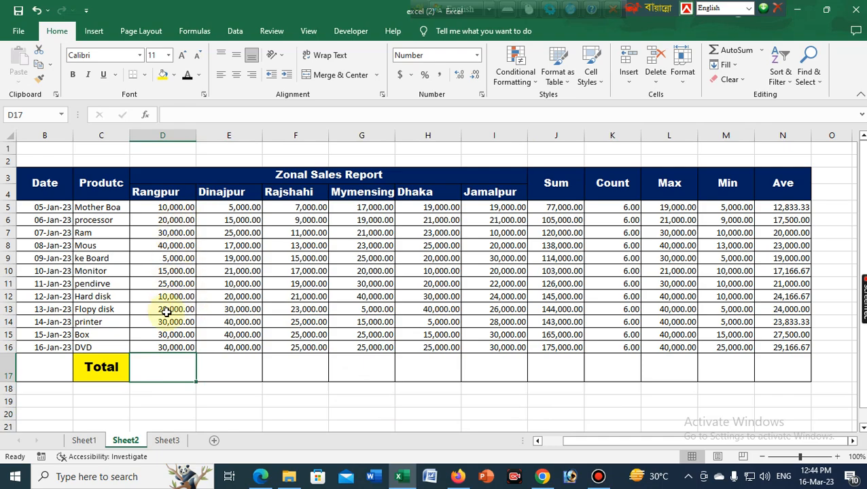
{"action": "left_click", "coordinate": [223, 391]}
{"action": "left_click", "coordinate": [161, 369]}
{"action": "left_click", "coordinate": [219, 411]}
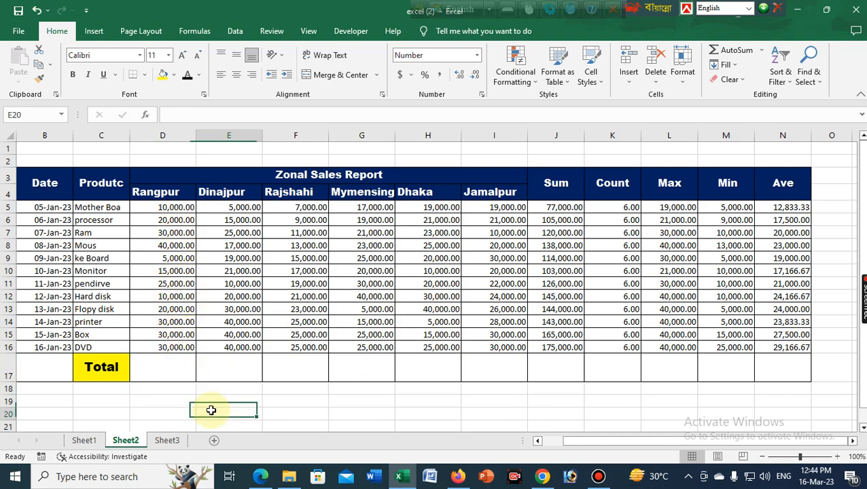
{"action": "left_click", "coordinate": [174, 374]}
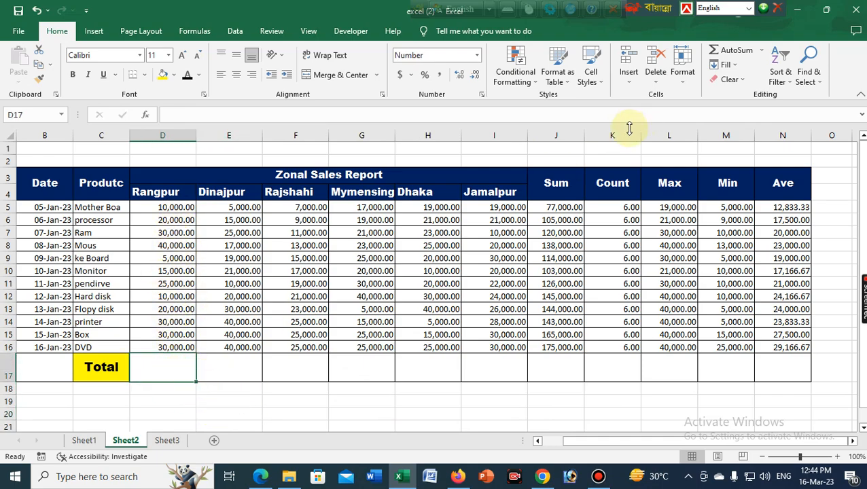
{"action": "left_click", "coordinate": [731, 50]}
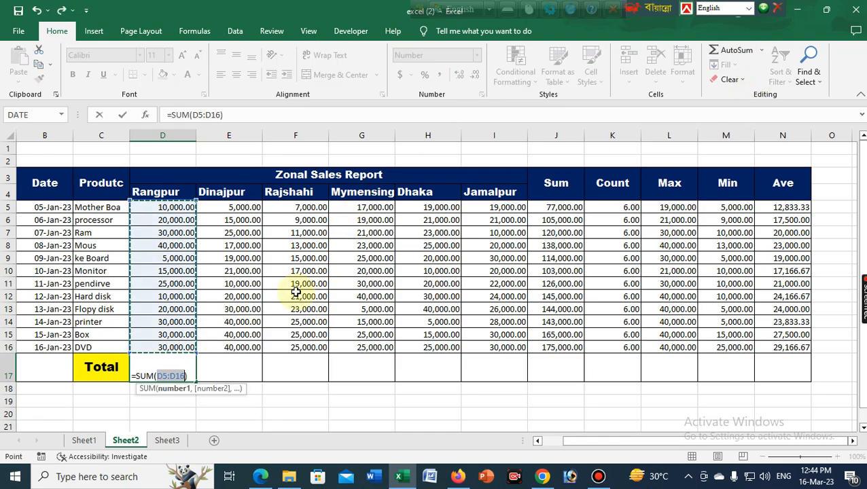
{"action": "key", "text": "Return"}
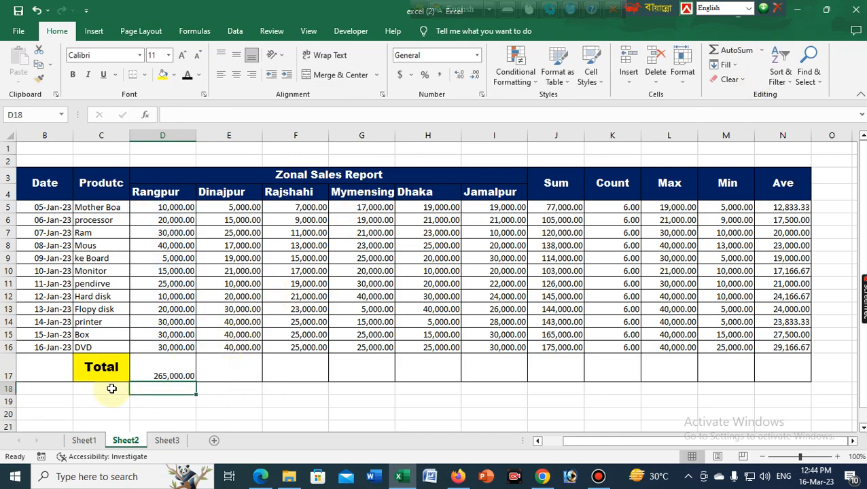
Reduce the height of the Total row and fill the sum formula from D17 across to N17.
{"action": "left_click_drag", "start_coordinate": [10, 382], "coordinate": [11, 373]}
{"action": "left_click", "coordinate": [163, 366]}
{"action": "left_click_drag", "start_coordinate": [195, 372], "coordinate": [775, 379]}
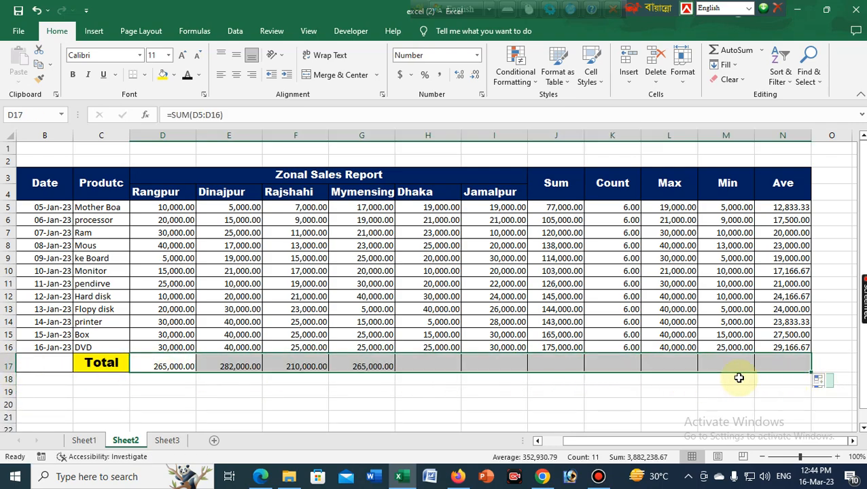
{"action": "left_click", "coordinate": [580, 399]}
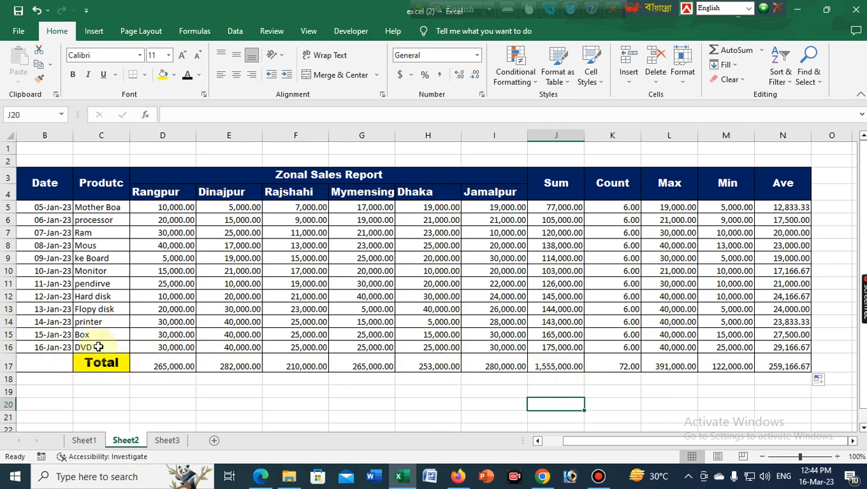
Make the Total row slightly shorter and apply the yellow fill color to cells D17:N17.
{"action": "left_click_drag", "start_coordinate": [14, 374], "coordinate": [12, 368]}
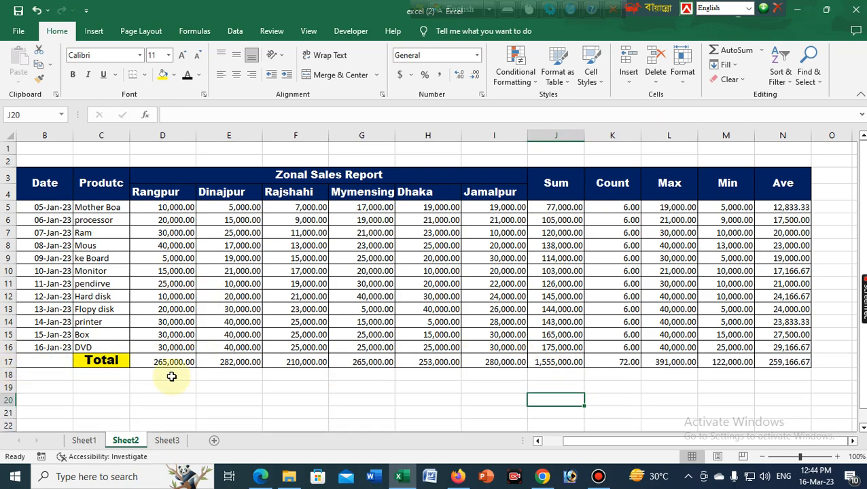
{"action": "left_click_drag", "start_coordinate": [167, 361], "coordinate": [801, 361]}
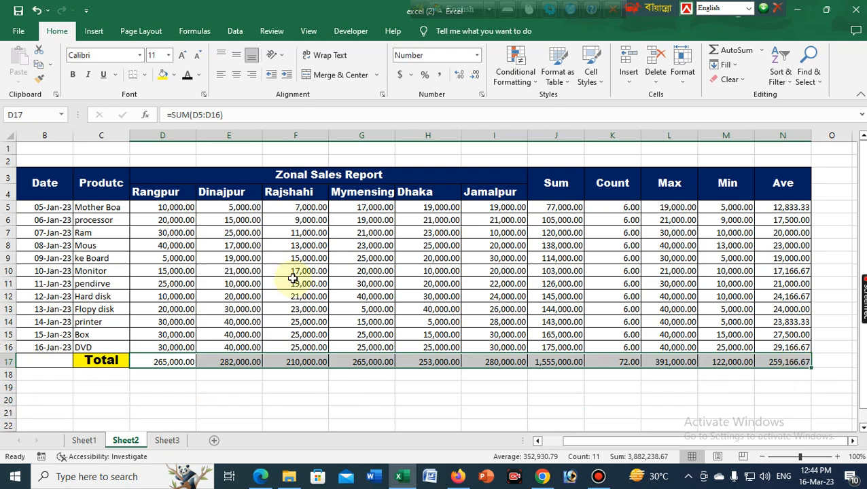
{"action": "left_click", "coordinate": [162, 77]}
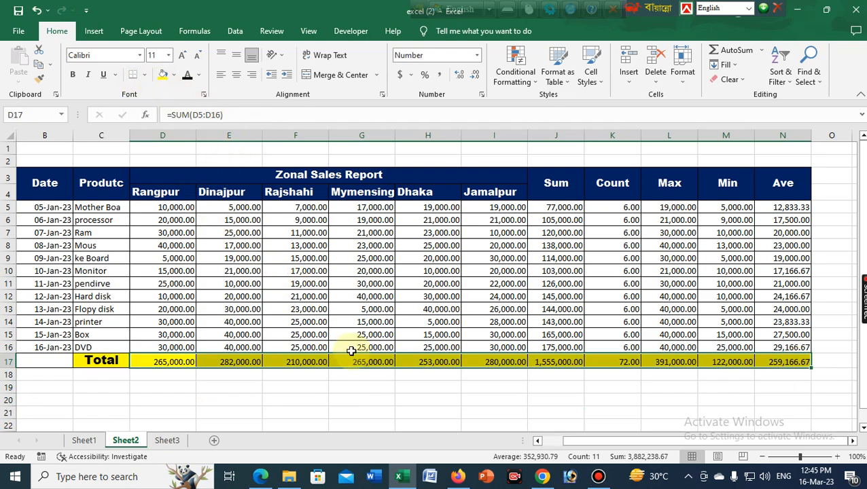
{"action": "left_click", "coordinate": [443, 403]}
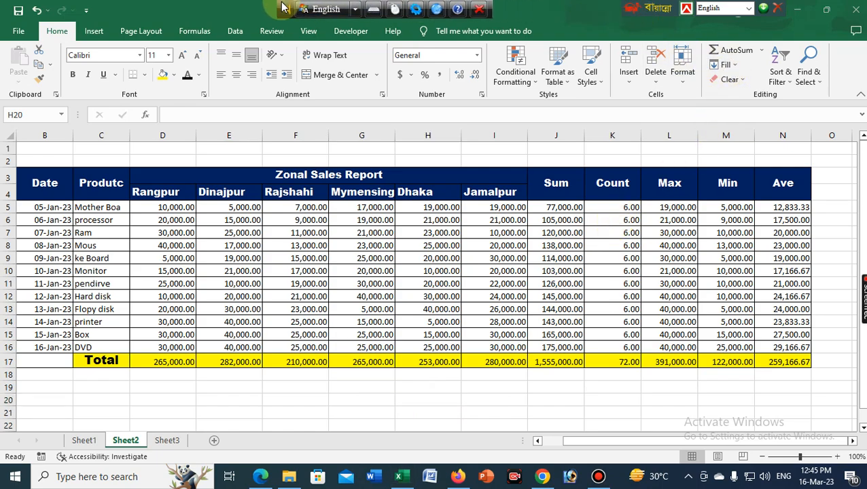
Move the floating language toolbar off the window controls, minimize the workbook window and refresh the desktop twice.
{"action": "left_click_drag", "start_coordinate": [653, 7], "coordinate": [574, 7]}
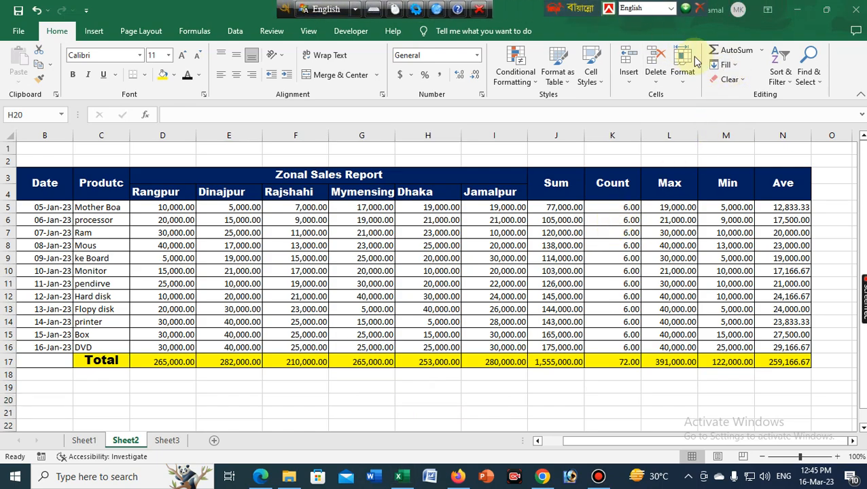
{"action": "left_click", "coordinate": [795, 14]}
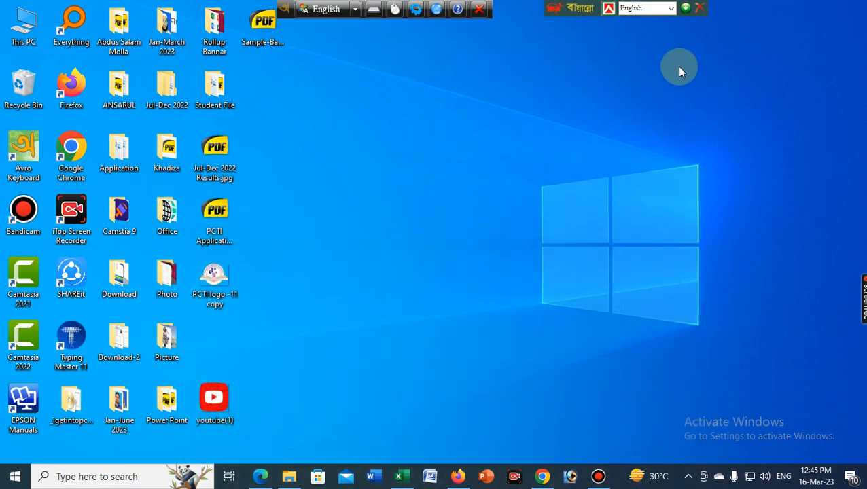
{"action": "right_click", "coordinate": [466, 187]}
{"action": "left_click", "coordinate": [494, 219]}
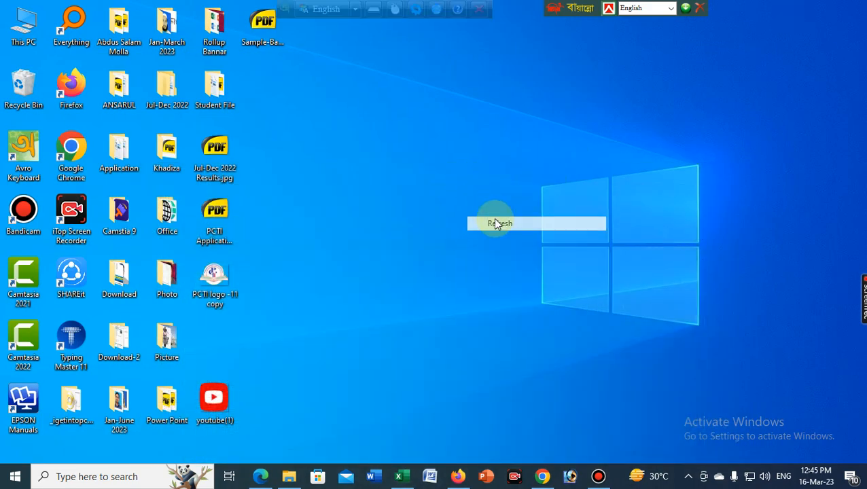
{"action": "right_click", "coordinate": [474, 189]}
{"action": "left_click", "coordinate": [509, 230]}
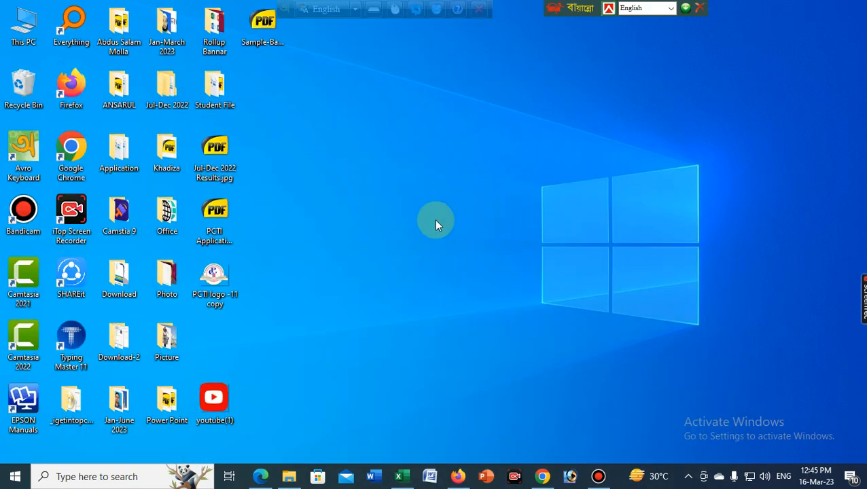